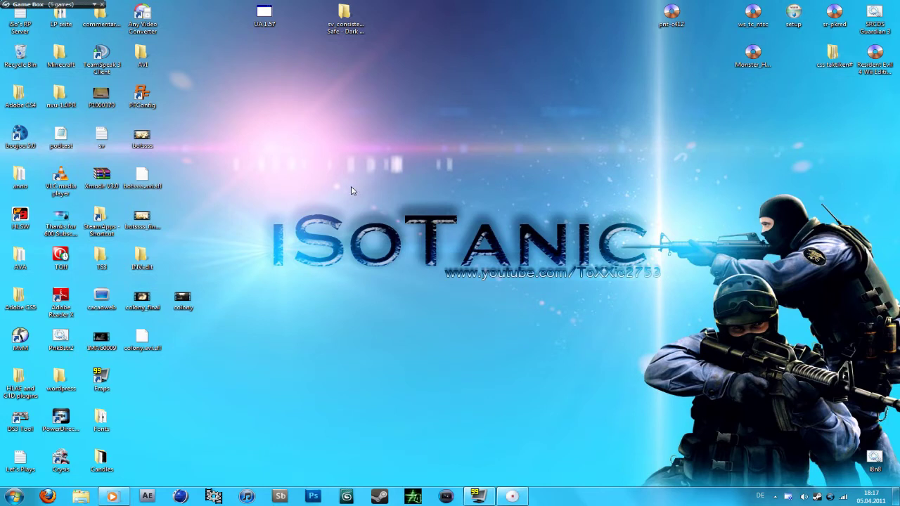
Step: Navigate from the SteamApps shortcut through common and call of duty black ops to the players folder
left_click_drag(223, 173, 688, 317)
left_click_drag(313, 240, 149, 400)
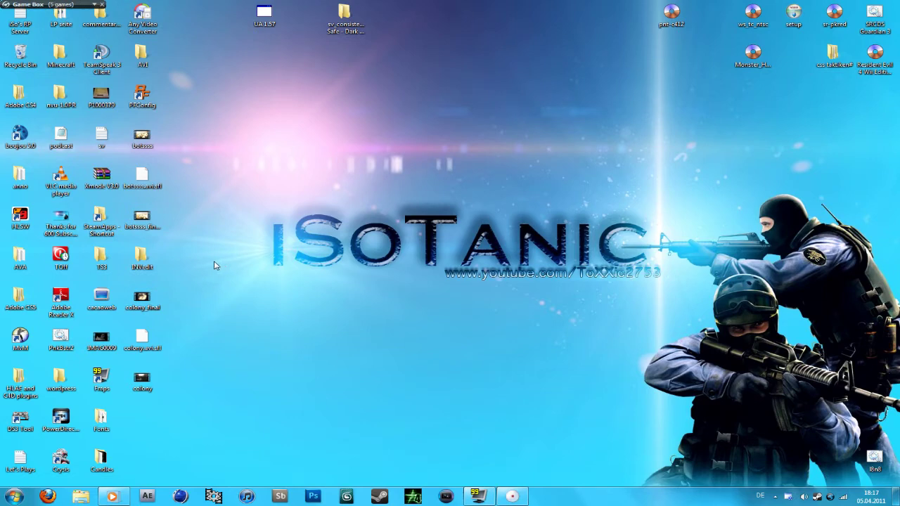
double_click(114, 217)
double_click(340, 102)
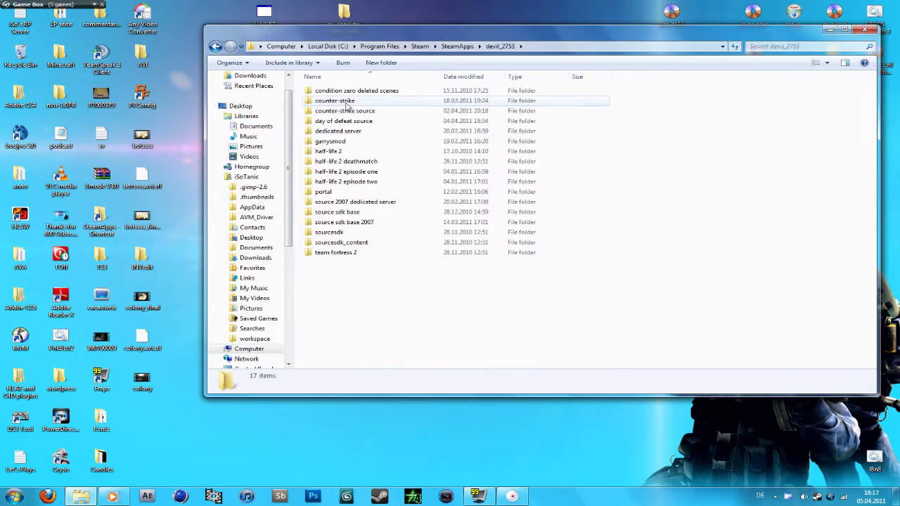
key("BackSpace")
left_click(337, 94)
double_click(338, 94)
double_click(382, 101)
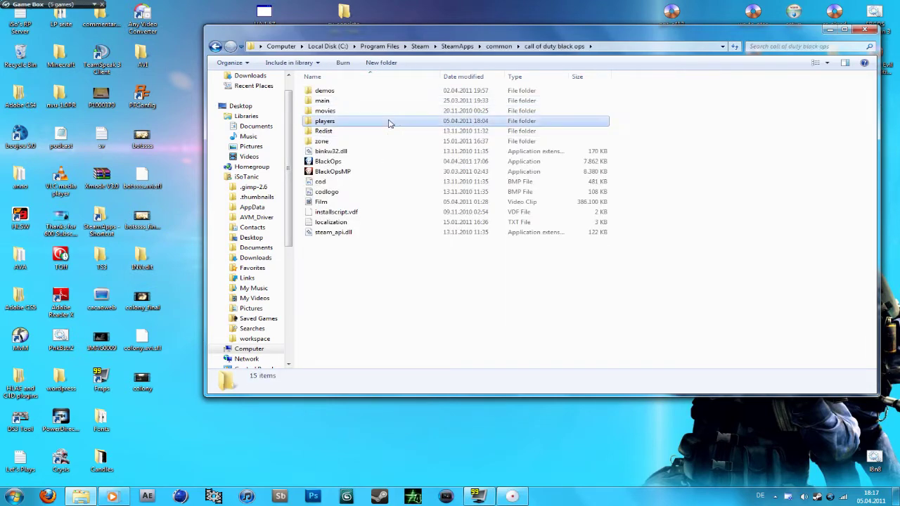
double_click(386, 121)
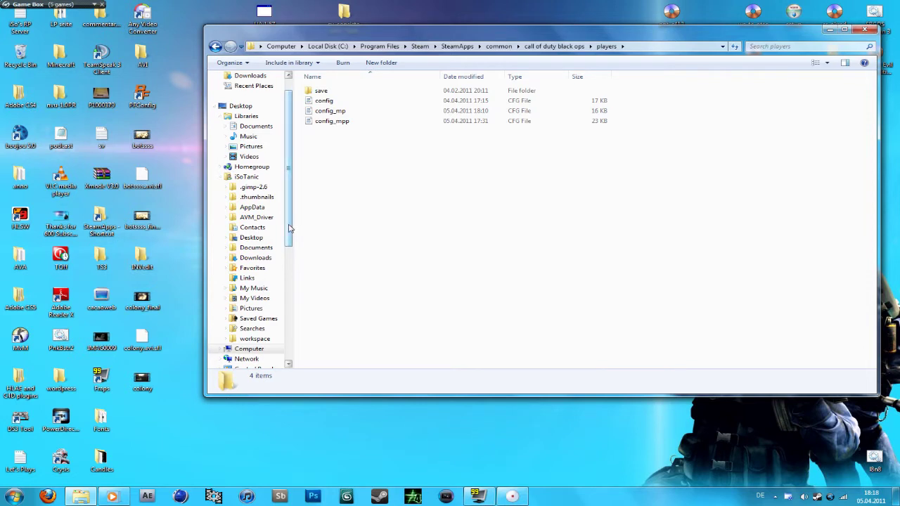
scroll(292, 227, "up", 1)
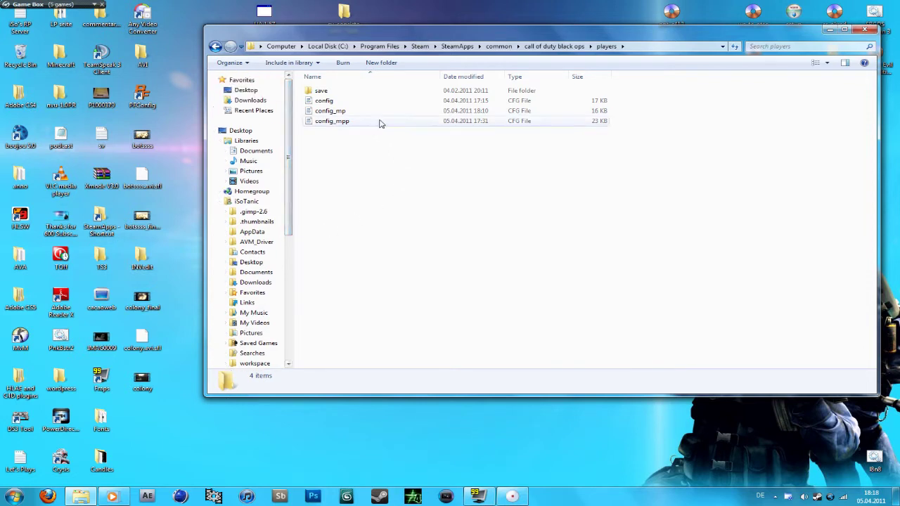
Step: Rename config_mp to config_mpm
left_click(342, 113)
right_click(342, 111)
left_click(405, 311)
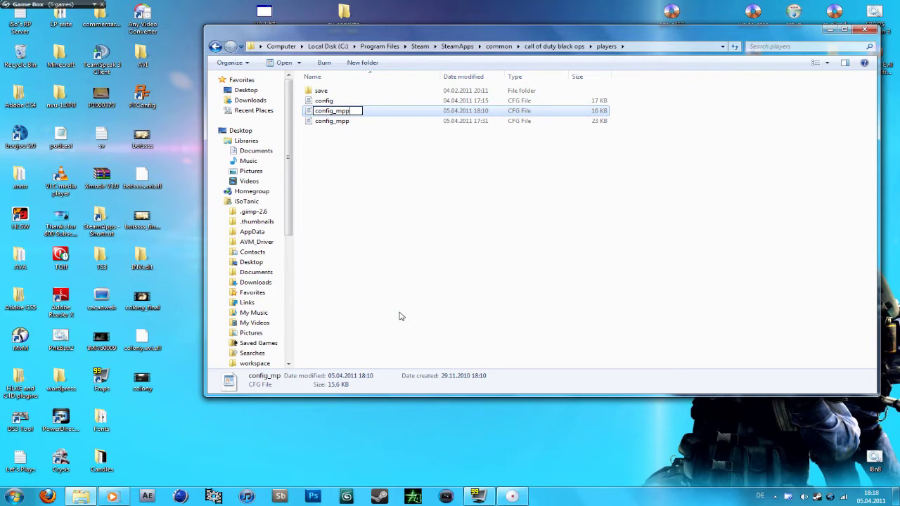
left_click(403, 176)
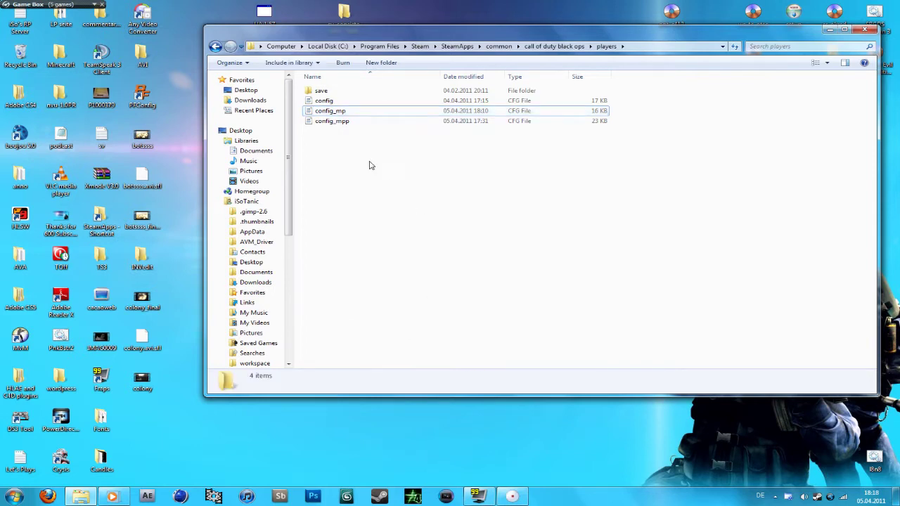
right_click(342, 111)
left_click(385, 307)
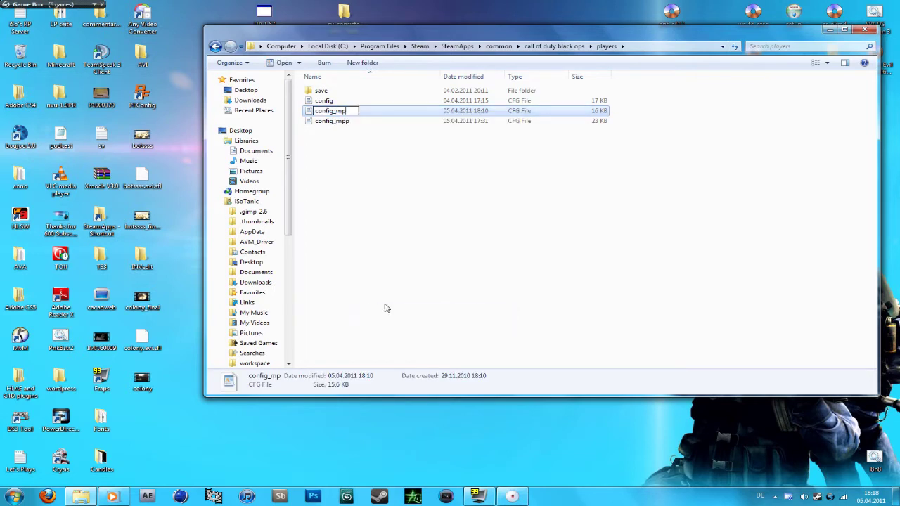
type("m")
key("Return")
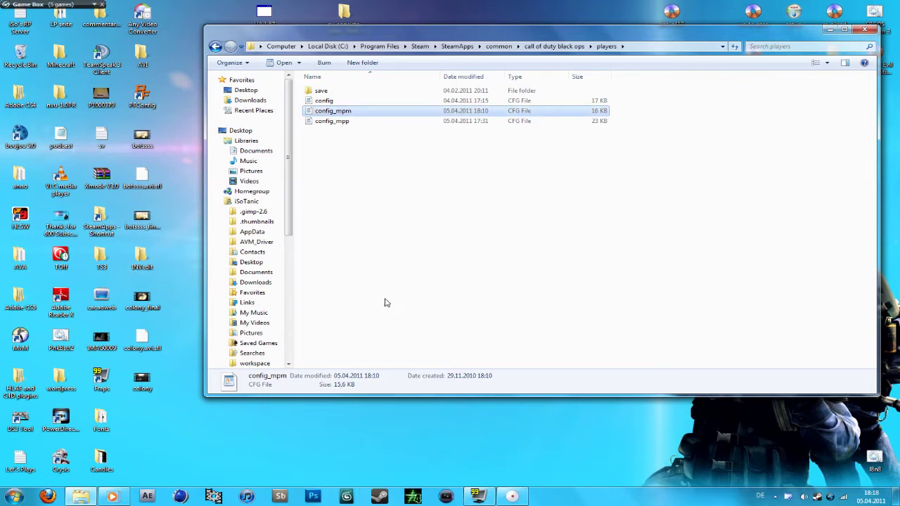
Step: Rename config_mpp to config_mp, then rename it back to config_mpp
left_click(341, 121)
right_click(342, 121)
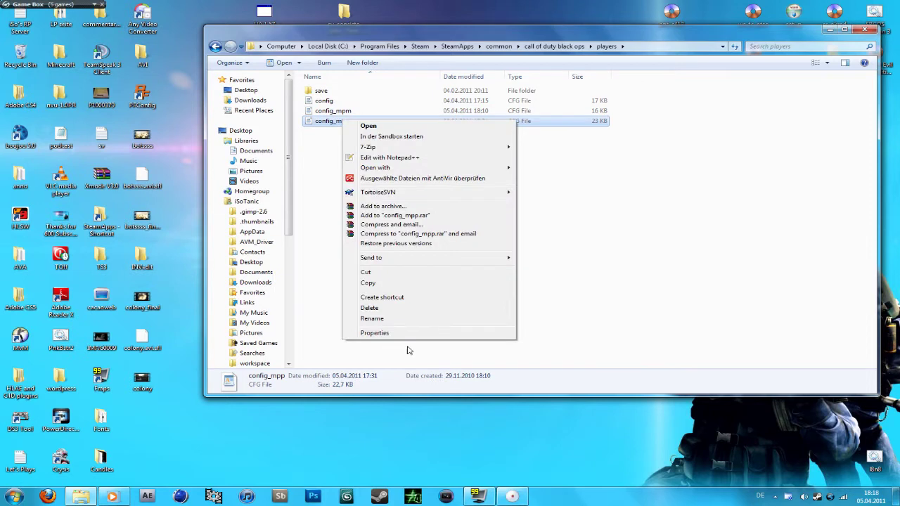
left_click(372, 318)
key("End")
key("BackSpace")
key("Return")
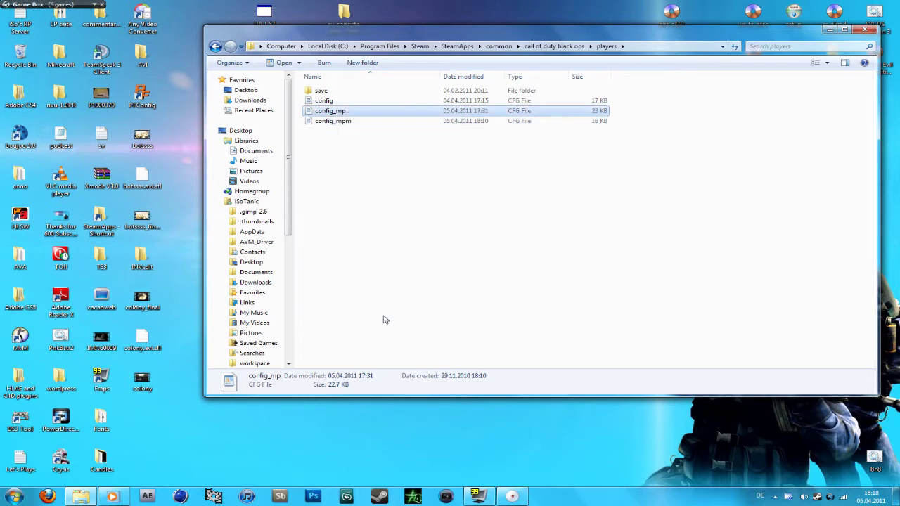
right_click(366, 118)
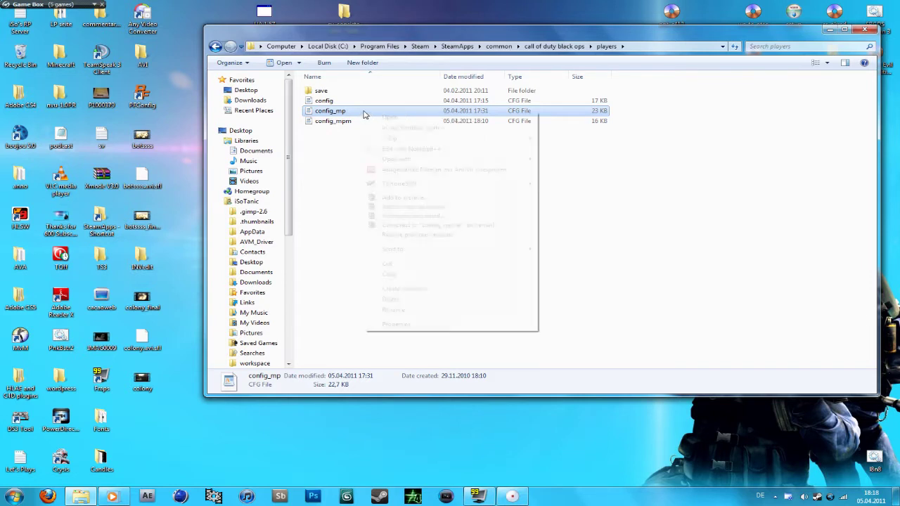
left_click(403, 307)
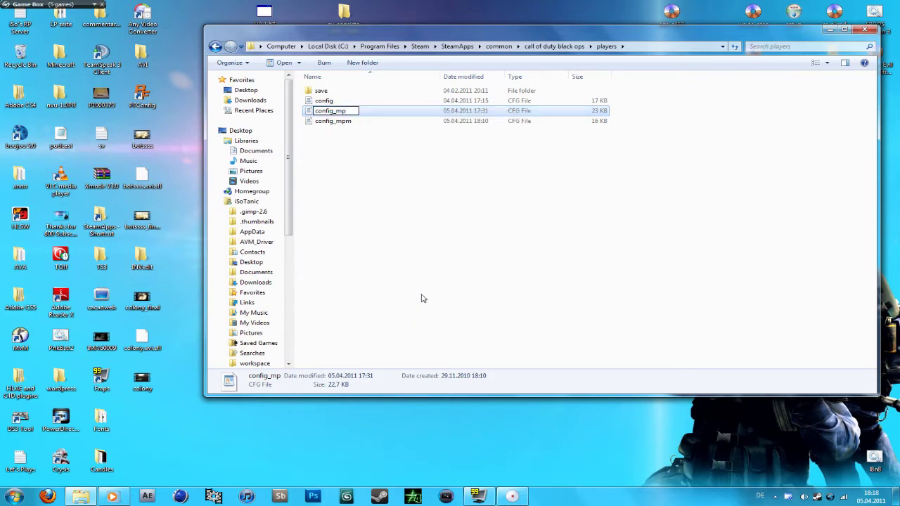
type("p")
key("Return")
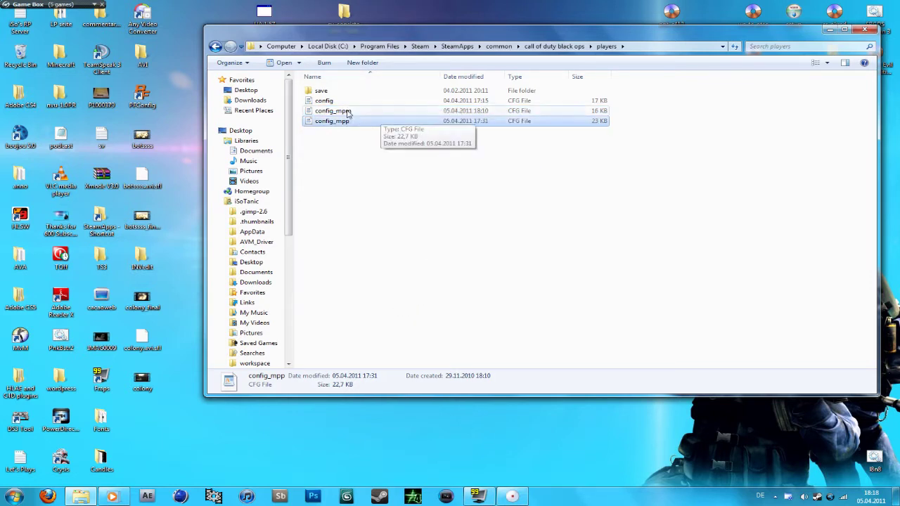
Step: Restore config_mpm to its original name config_mp
left_click(346, 113)
right_click(347, 113)
left_click(398, 308)
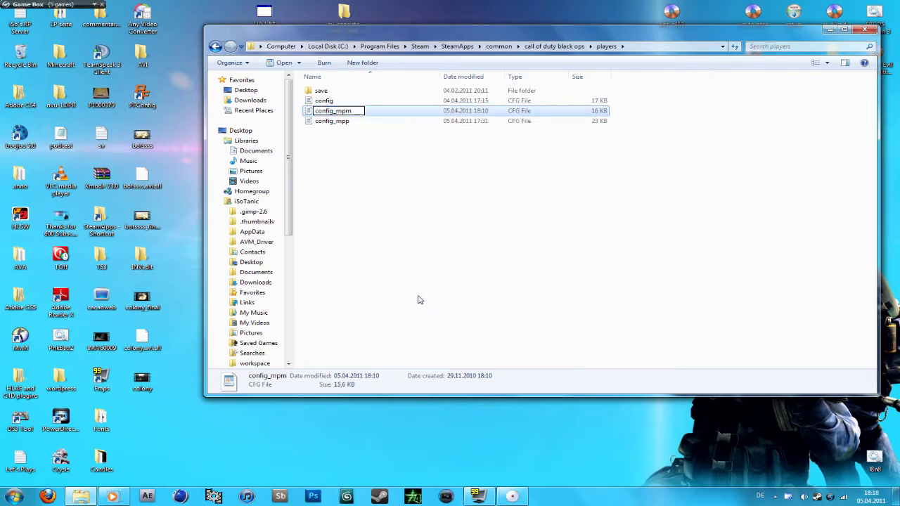
key("BackSpace")
key("Return")
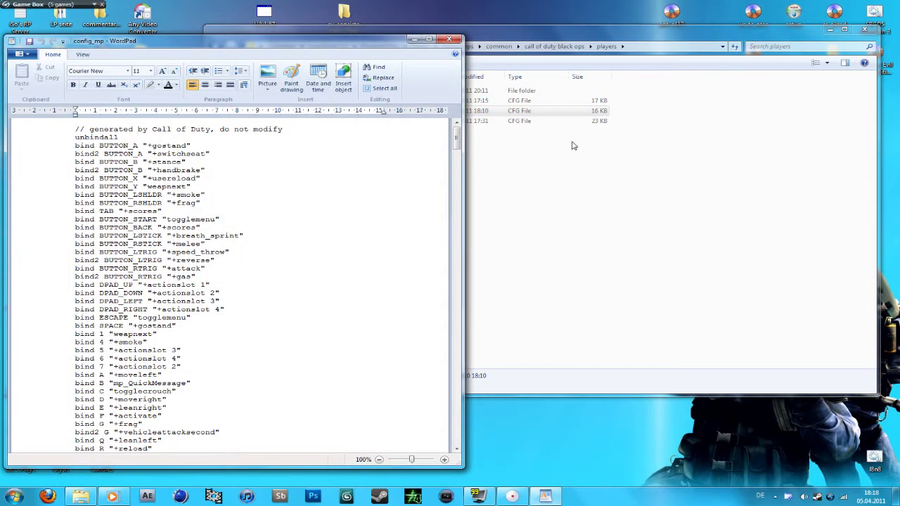
Step: Bring the config_mp document to the front in WordPad and scroll through its contents
left_click(572, 146)
left_click(204, 172)
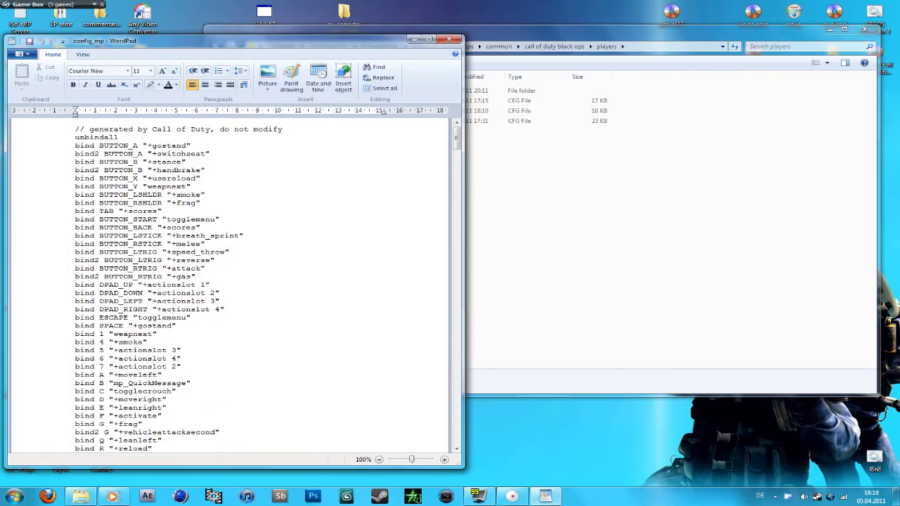
scroll(383, 111, "down", 3)
scroll(383, 111, "up", 3)
Step: Select the lines from bind BUTTON_A through bind 1, then close WordPad without changes
left_click_drag(57, 147, 57, 339)
left_click(36, 331)
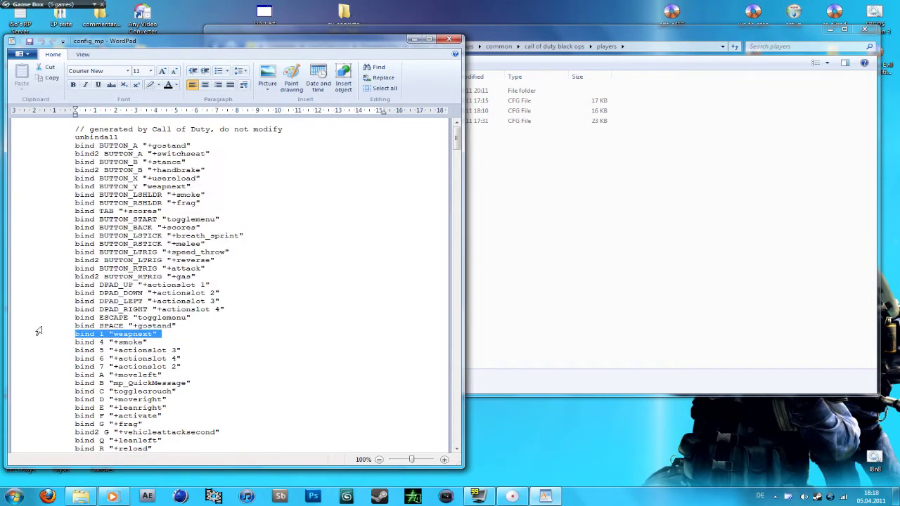
left_click(220, 292)
left_click(448, 37)
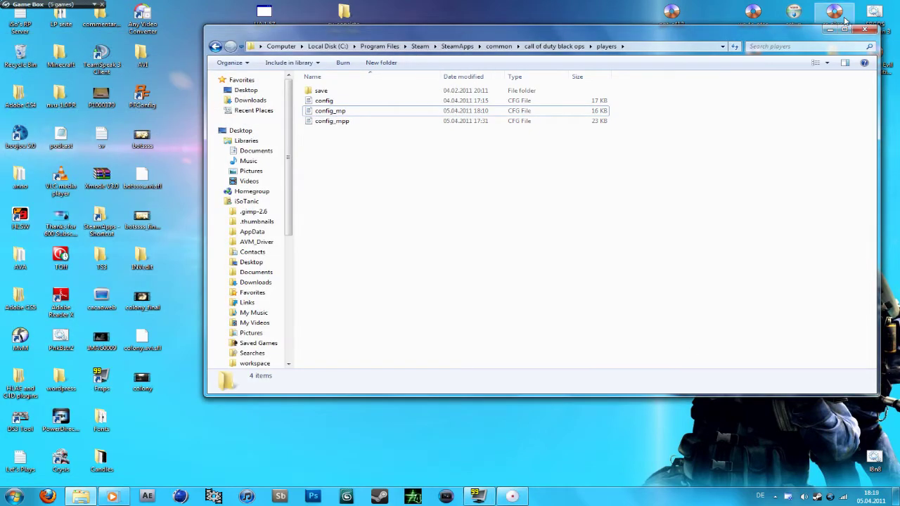
Step: Close the players folder window and launch Call of Duty: Black Ops - Multiplayer from Steam's jump list
left_click_drag(878, 67, 644, 42)
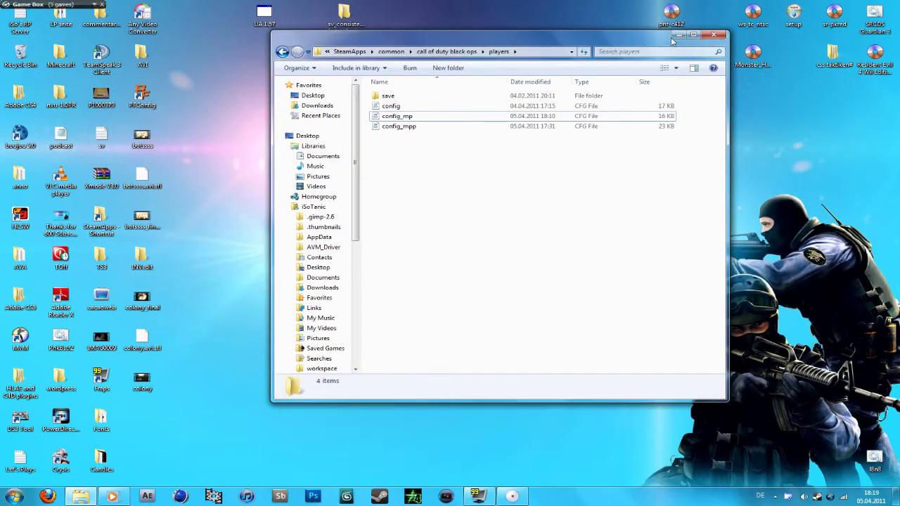
left_click(711, 38)
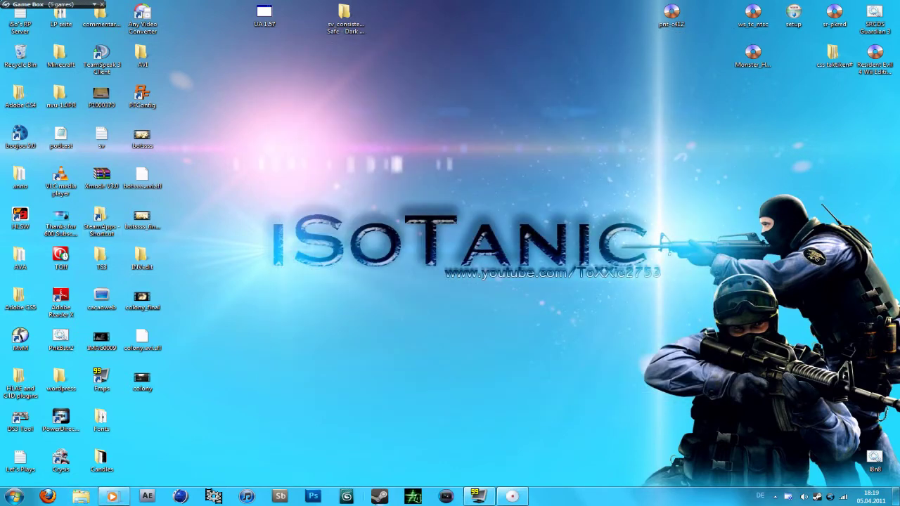
right_click(379, 499)
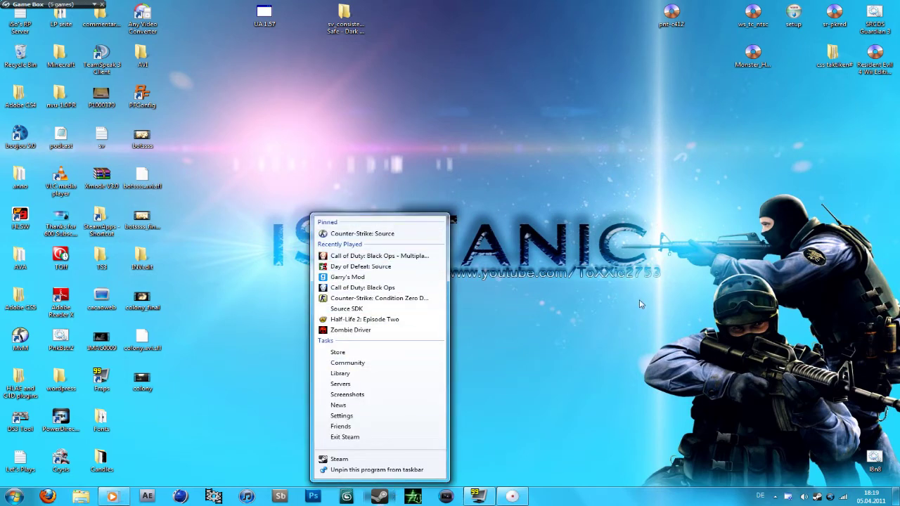
left_click(378, 256)
left_click(475, 497)
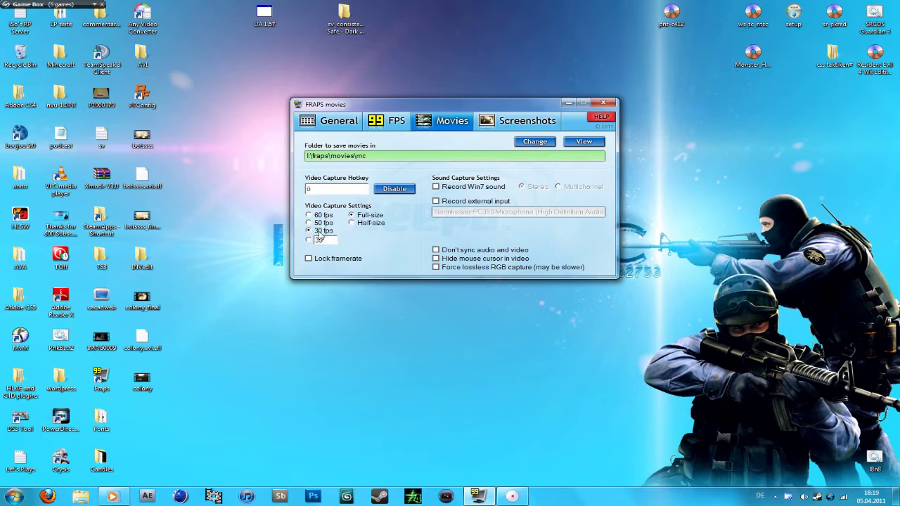
left_click(390, 125)
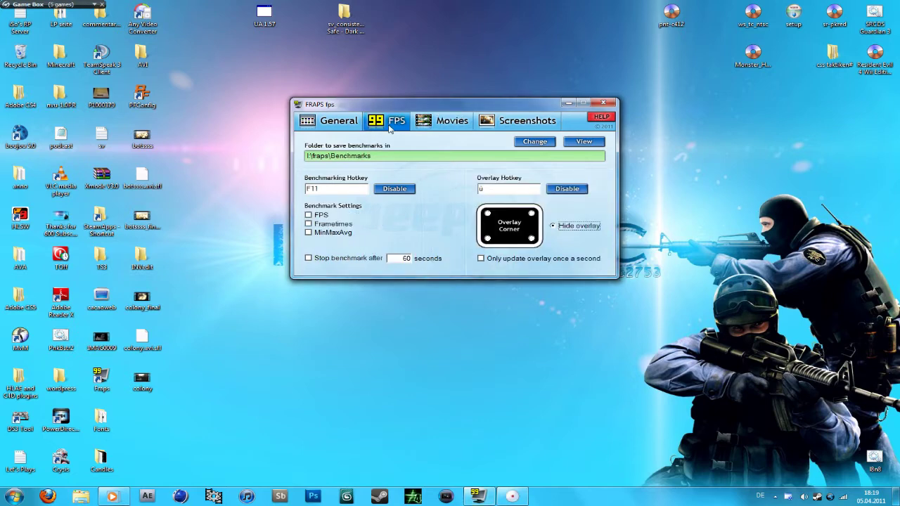
left_click(332, 121)
left_click(422, 123)
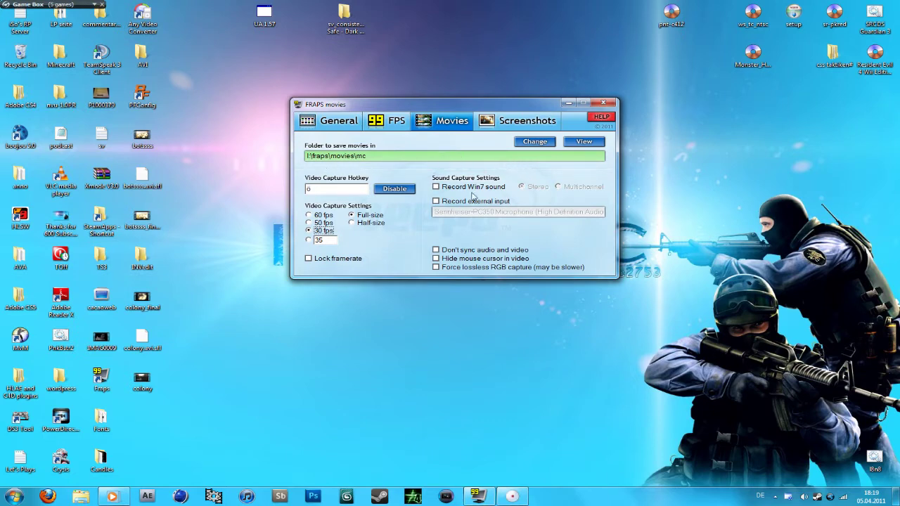
left_click(568, 102)
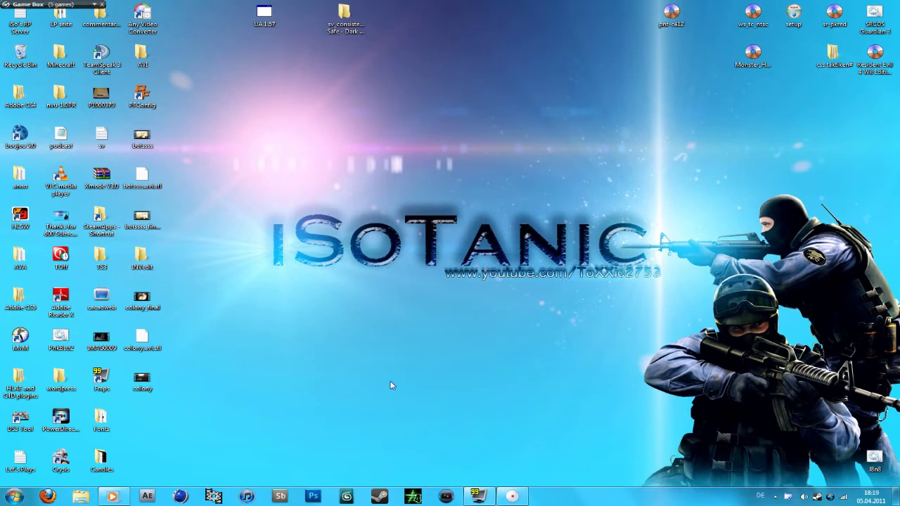
Step: Launch Call of Duty: Black Ops - Multiplayer from the Steam taskbar jump list
right_click(379, 497)
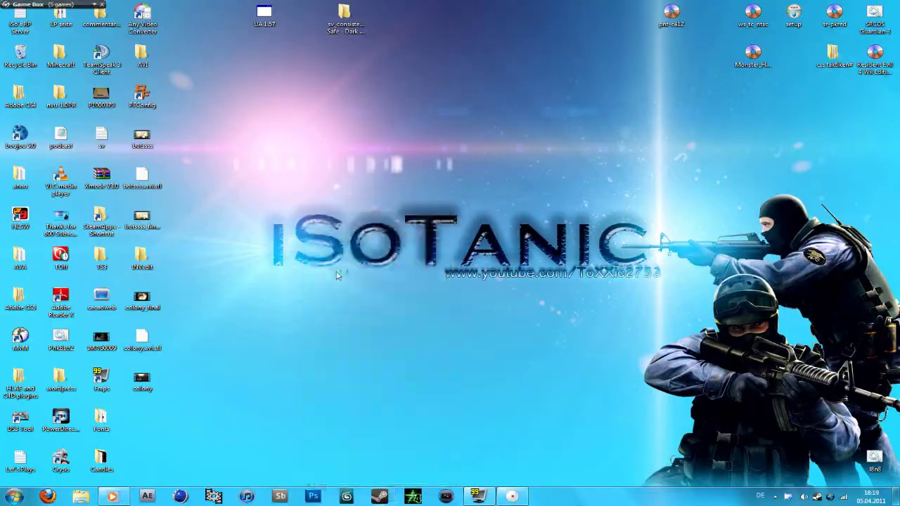
left_click(336, 275)
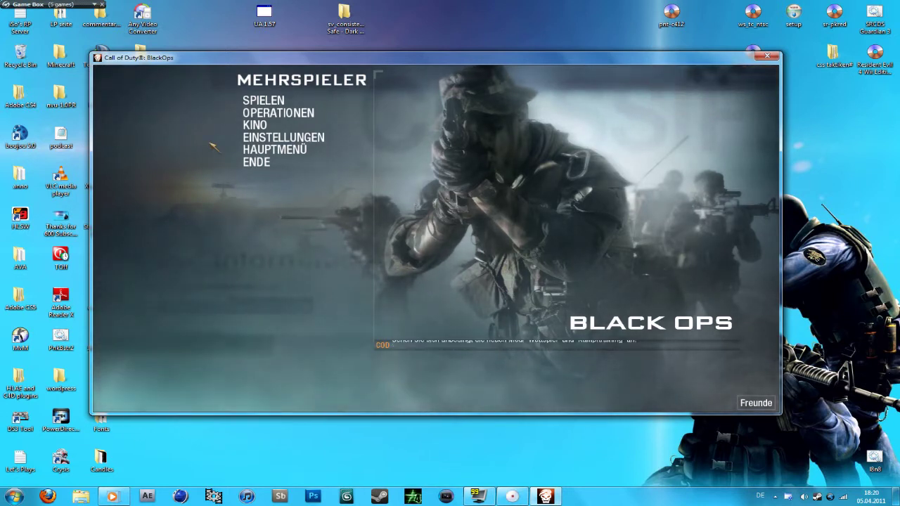
Step: Browse the Einstellungen sound and GRAFIK settings, then return to the Mehrspieler menu
left_click(264, 141)
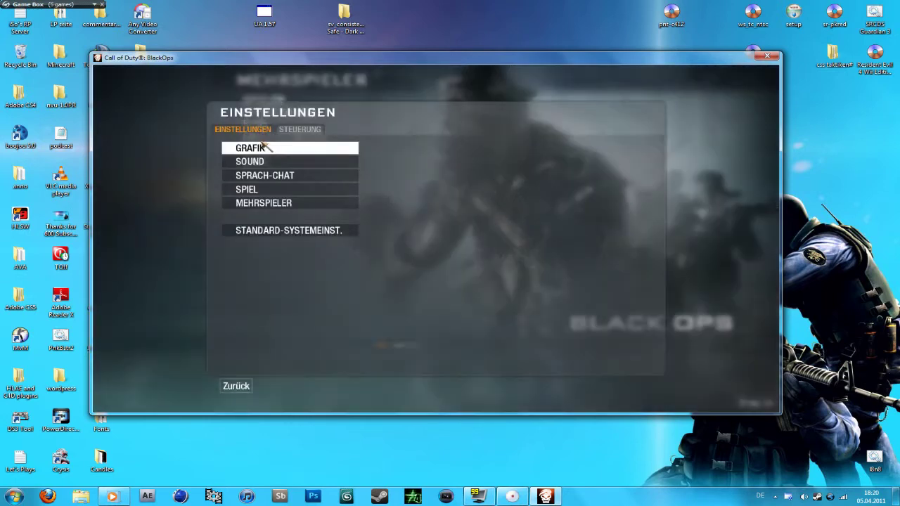
mouse_move(330, 150)
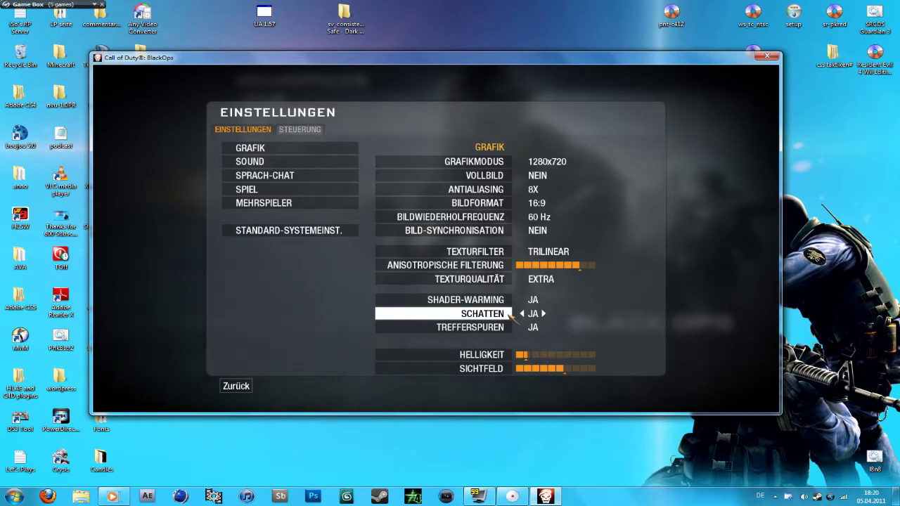
left_click(327, 166)
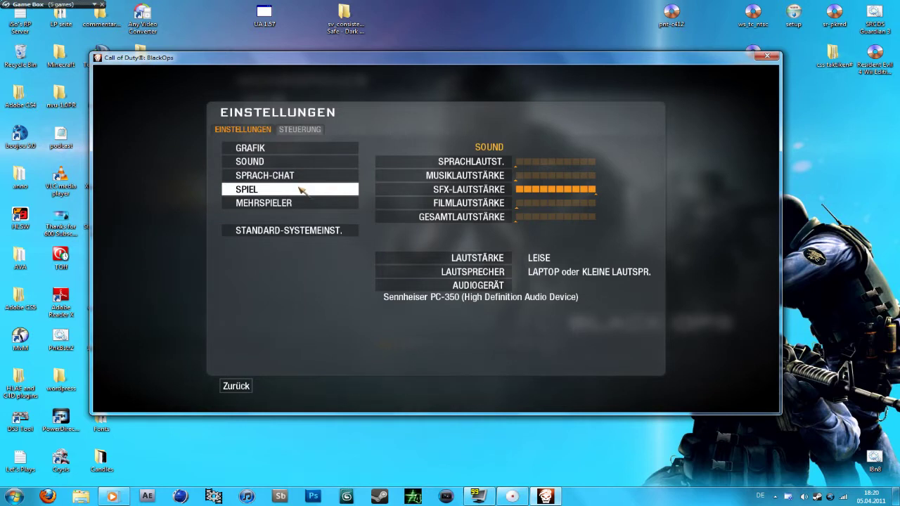
left_click(289, 154)
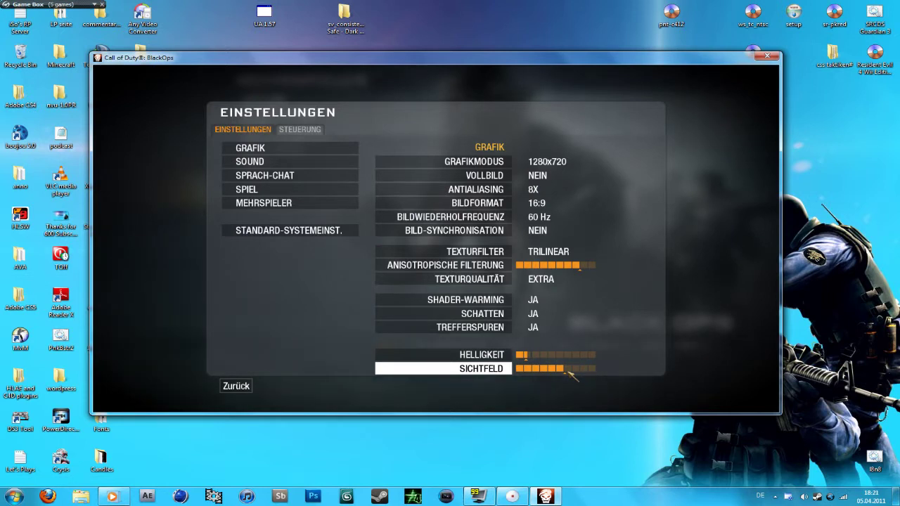
key("Escape")
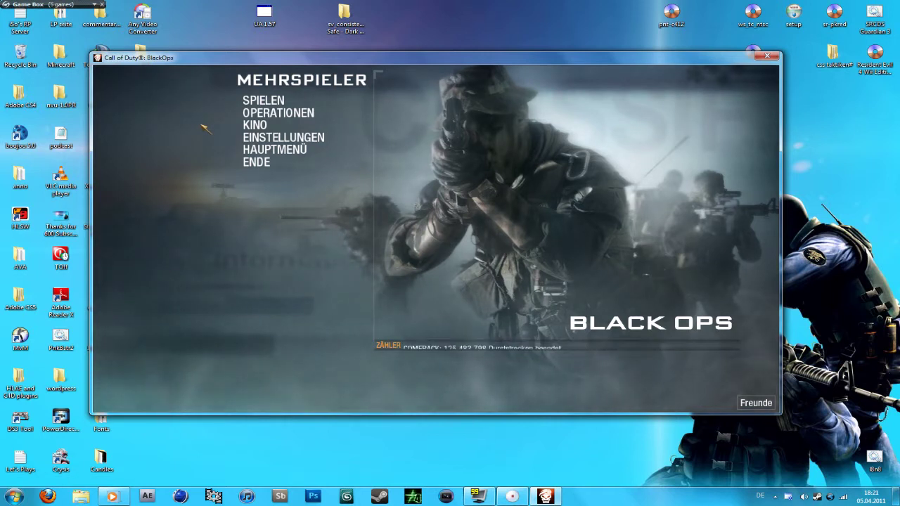
Step: From Kino > Meine letzten Spiele, start the Team-Deathmatch auf Havana match as a film
left_click(254, 125)
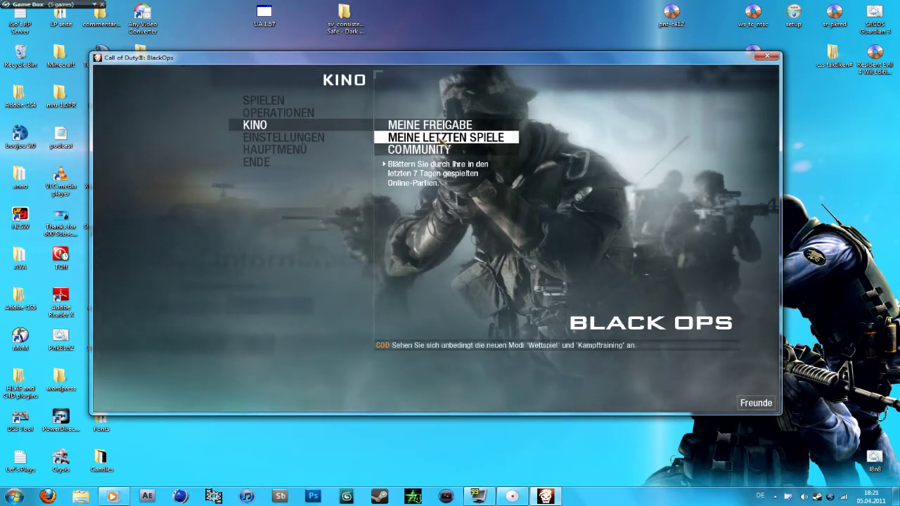
left_click(440, 140)
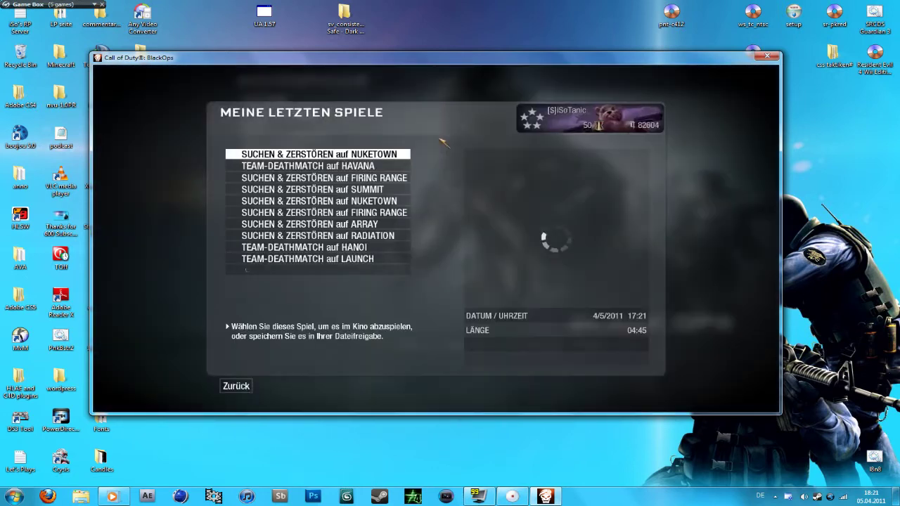
left_click(397, 165)
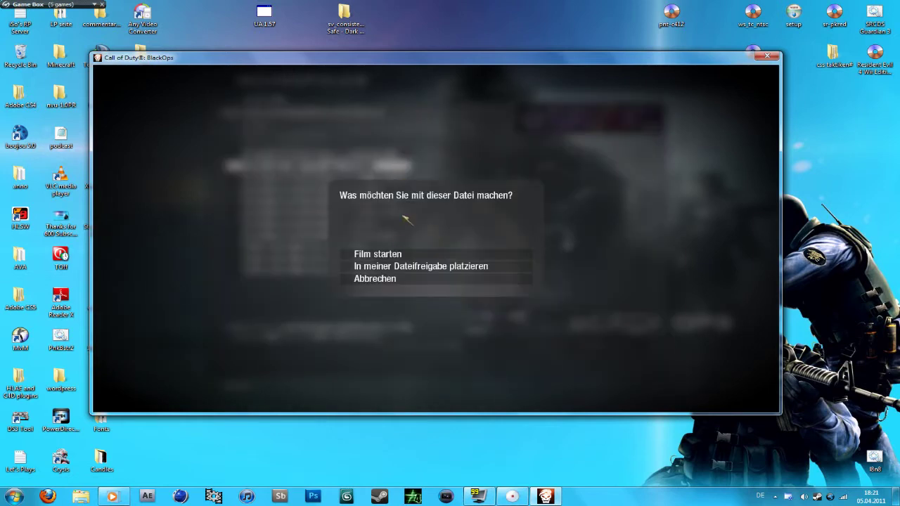
left_click(394, 279)
key("Escape")
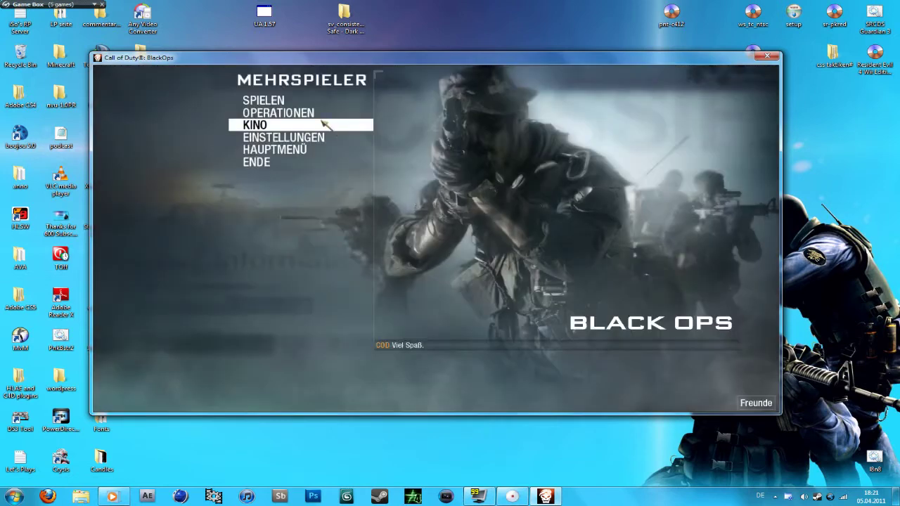
left_click(302, 124)
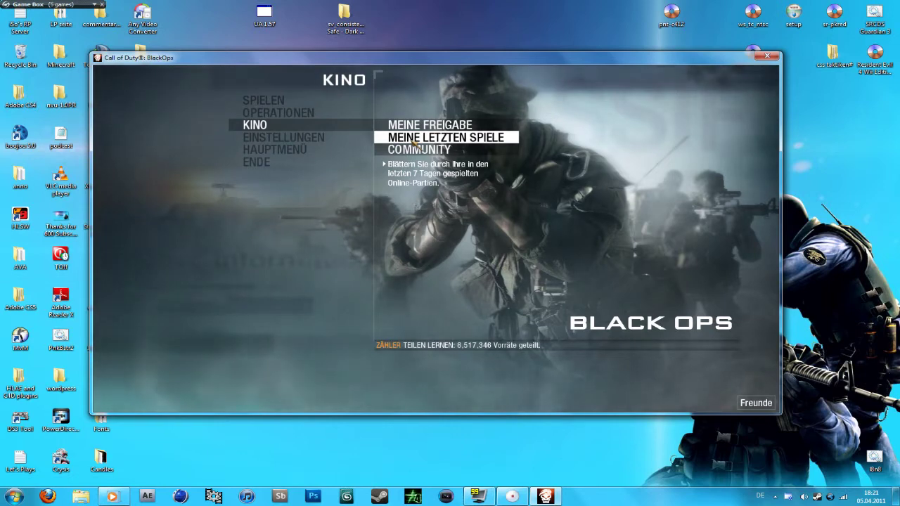
left_click(415, 140)
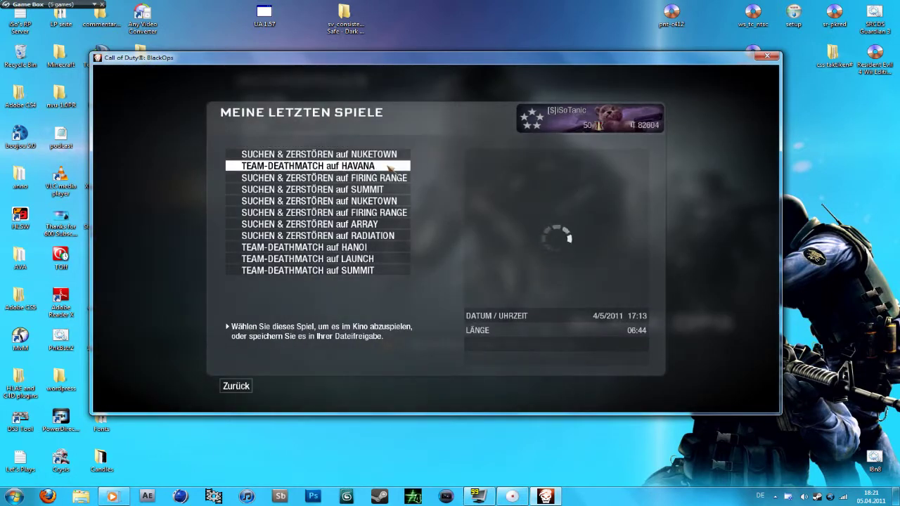
left_click(389, 169)
left_click(431, 253)
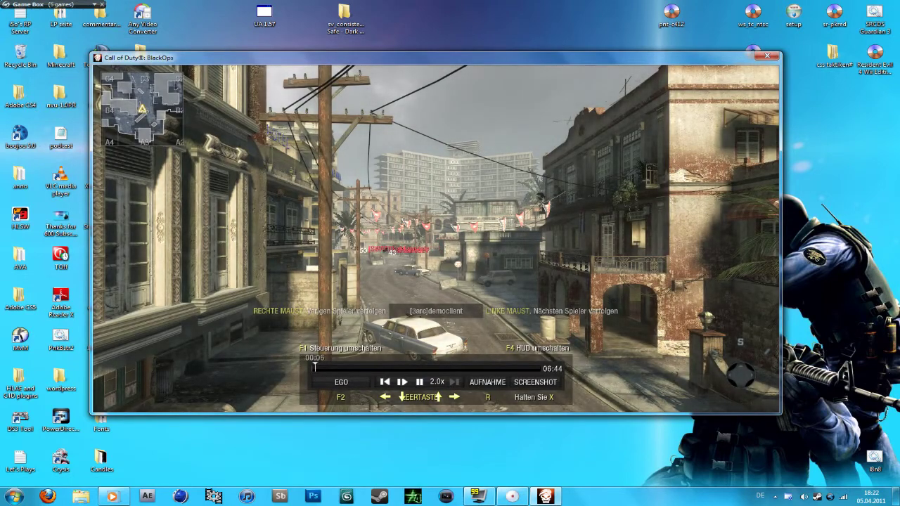
Step: Follow a player's first-person view, fast-forward the replay at 4.0x, then switch players
left_click(436, 238)
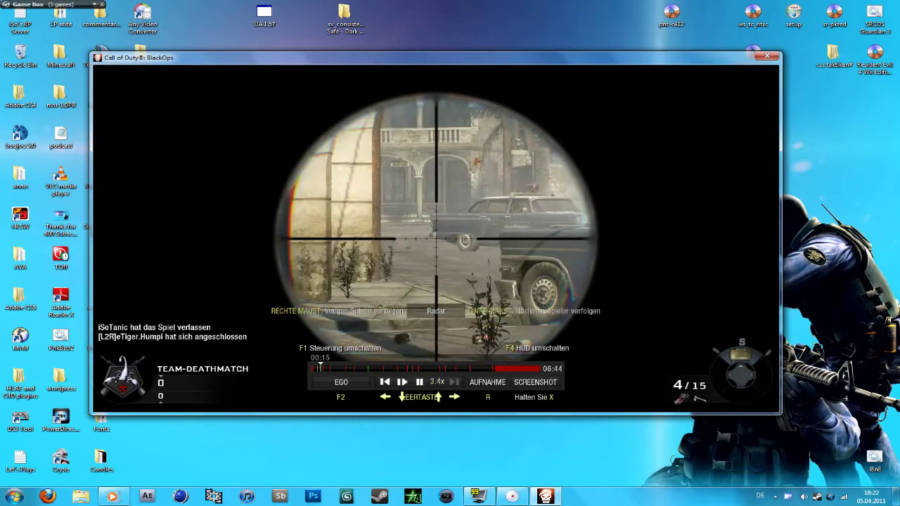
key("Up")
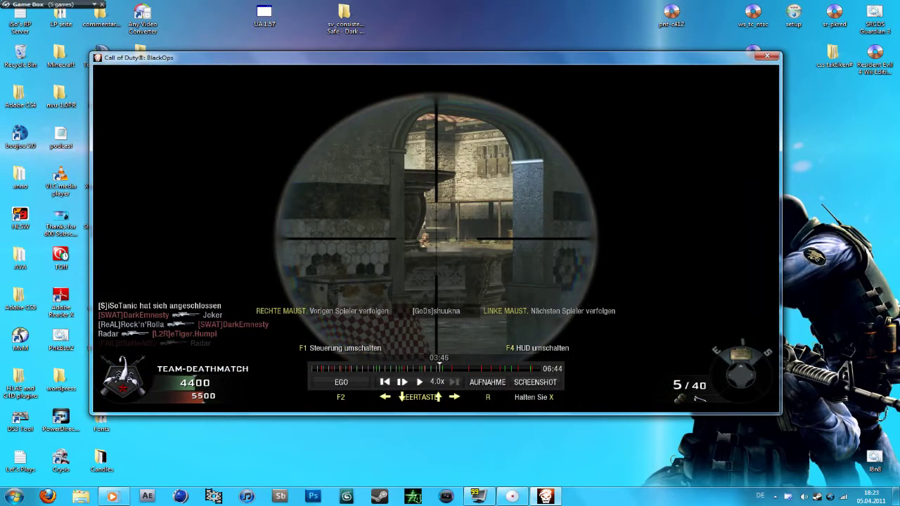
left_click(436, 239)
Step: Cycle spectated players to the sniper, then rewind via 04:41 to 04:01 while paused
left_click(435, 239)
left_click(436, 238)
left_click(436, 239)
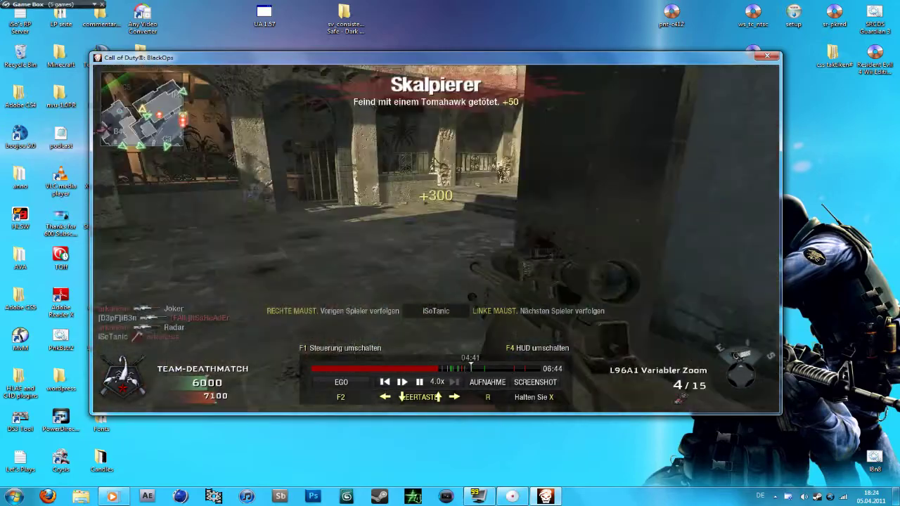
key("Left")
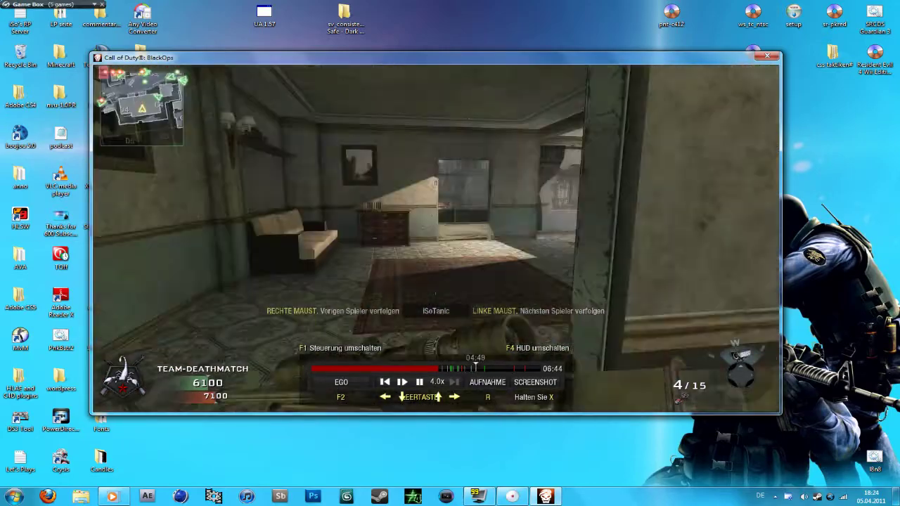
key("space")
key("Left")
key("Left")
key("Left")
key("Left")
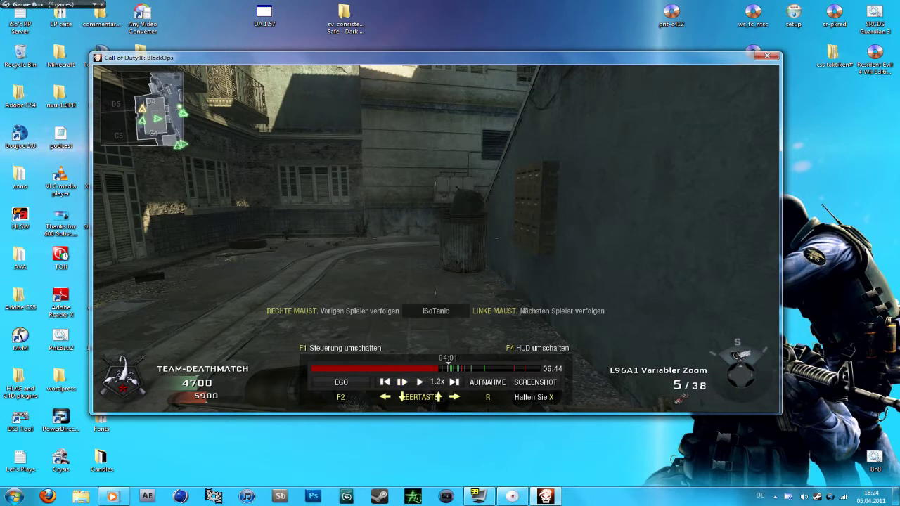
Step: Slow the replay to 0.2x and toggle the HUD and playback controls off and back on
key("Down")
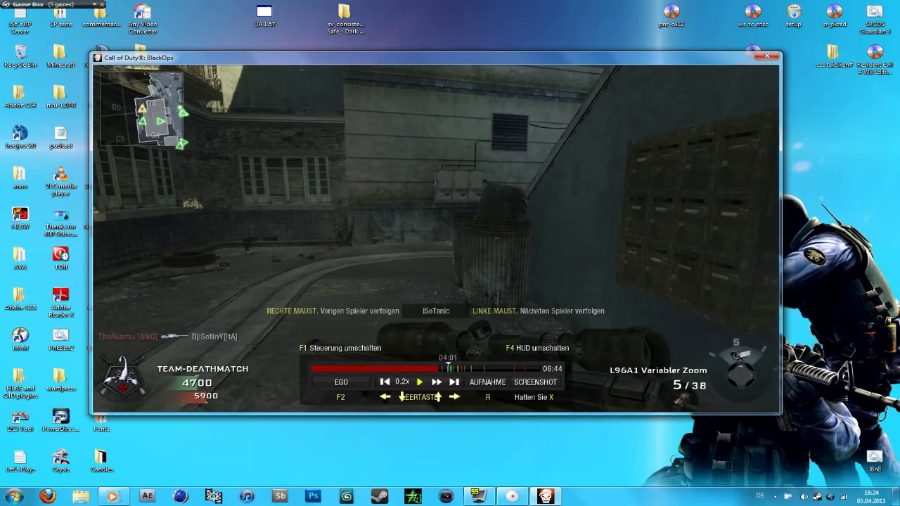
key("F1")
key("F4")
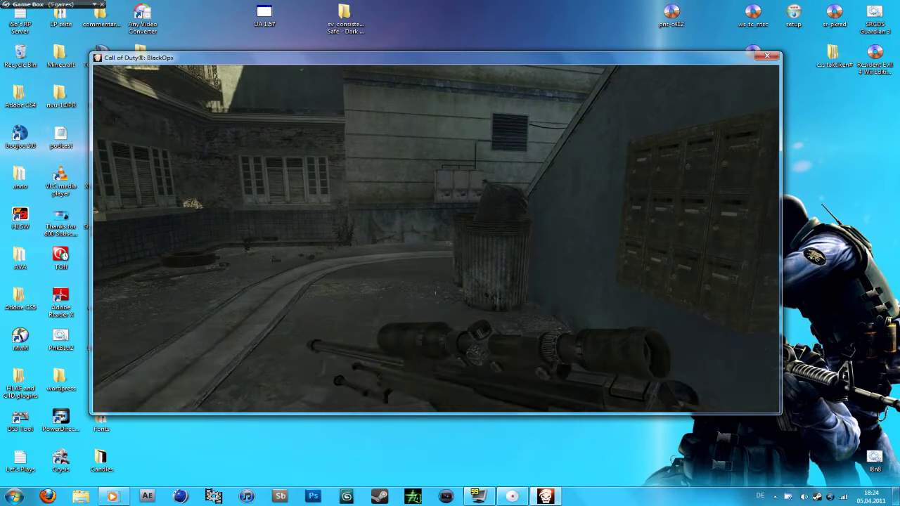
key("F4")
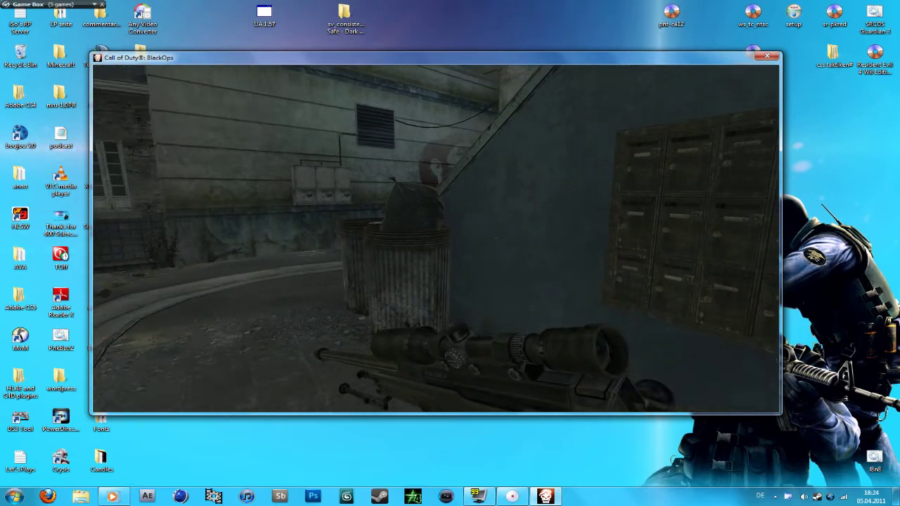
key("F4")
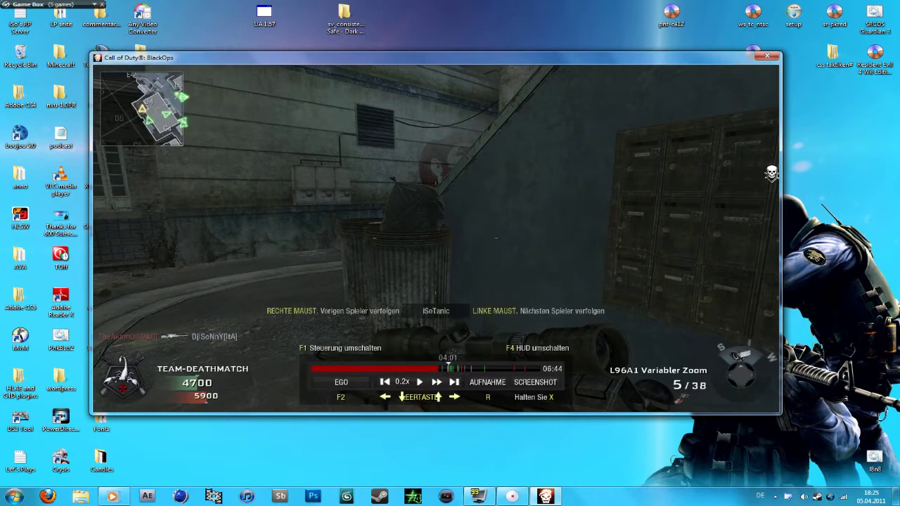
Step: Play the sniper kill in slow motion, pause at 04:02, and open the film menu
key("space")
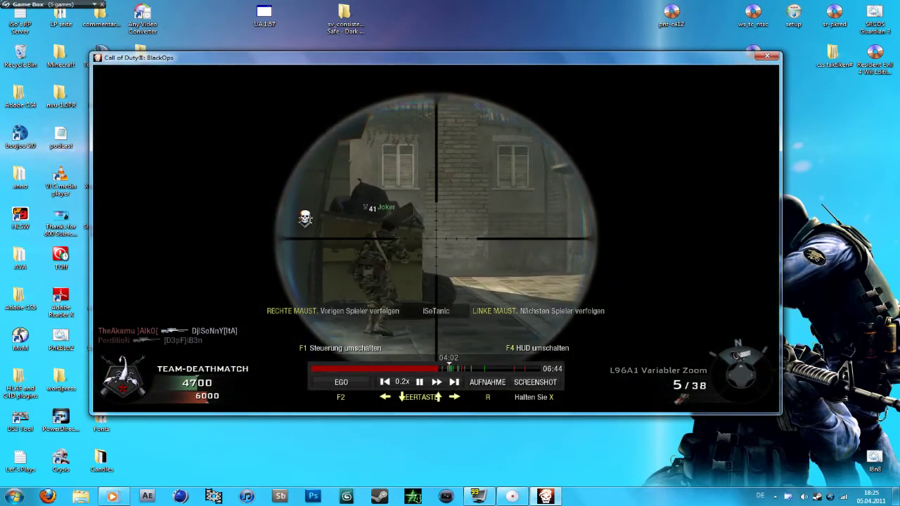
key("space")
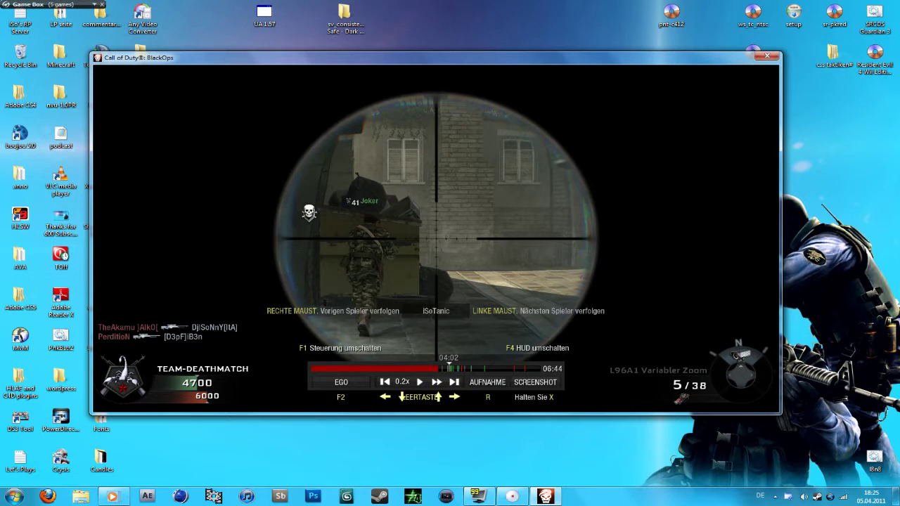
key("Escape")
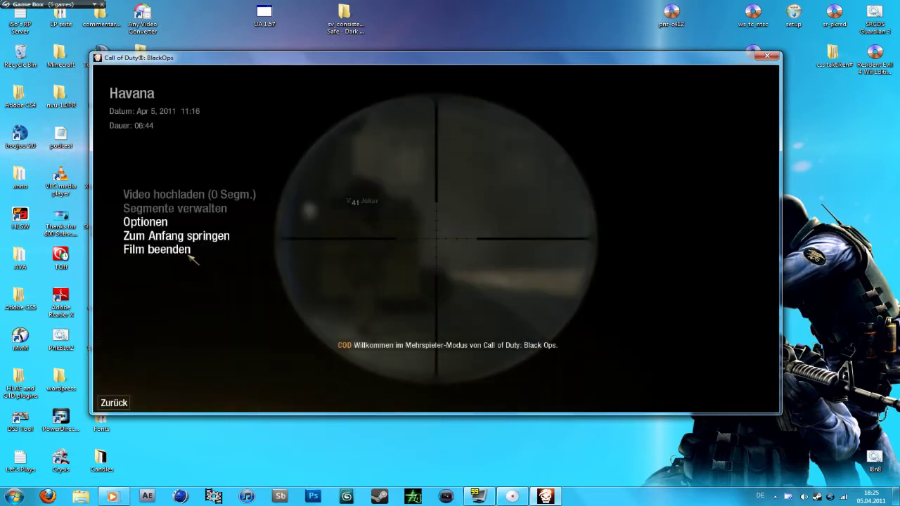
Step: End the replay film and quit Call of Duty: Black Ops, confirming each prompt
left_click(190, 255)
left_click(412, 265)
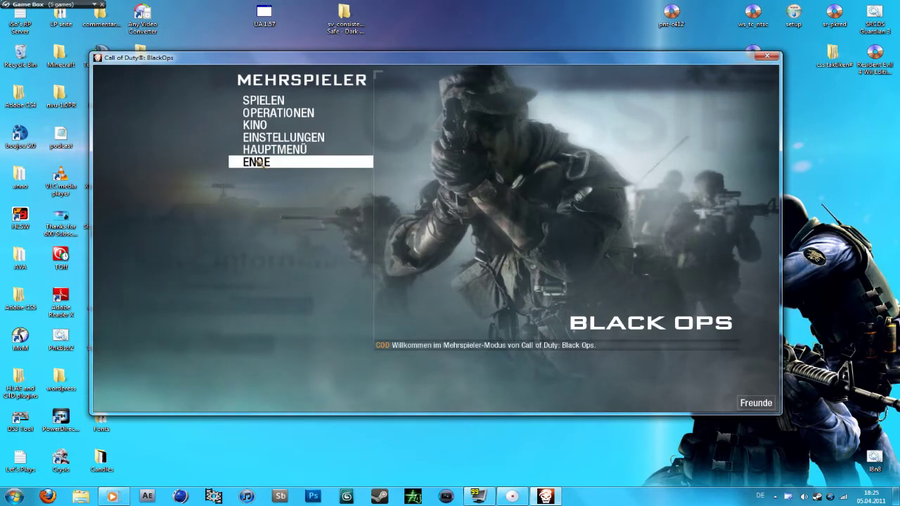
left_click(260, 161)
key("Escape")
left_click(260, 161)
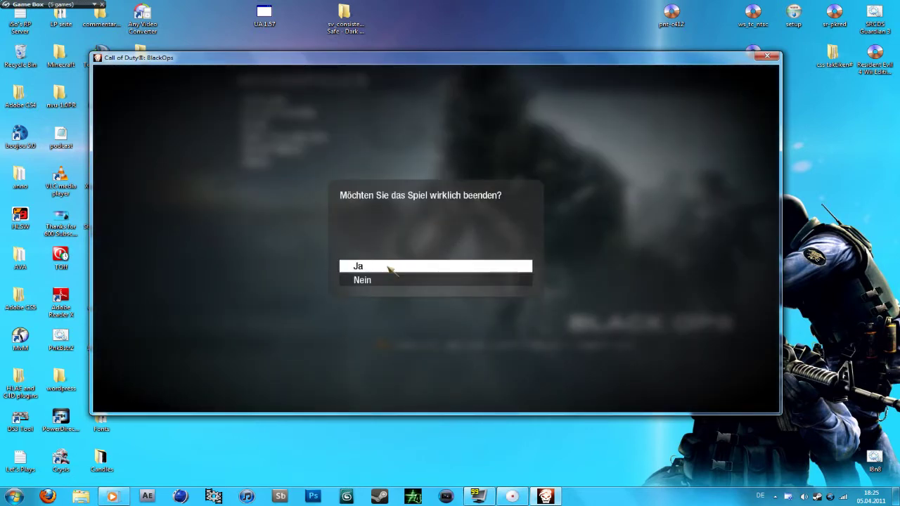
left_click(387, 266)
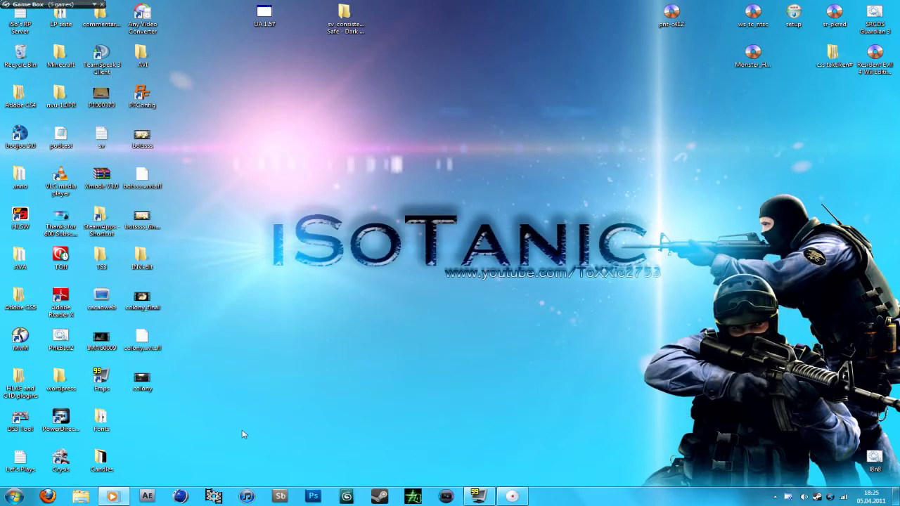
Step: Bring VirtualDub up from the taskbar and restore it to a smaller window
left_click(214, 496)
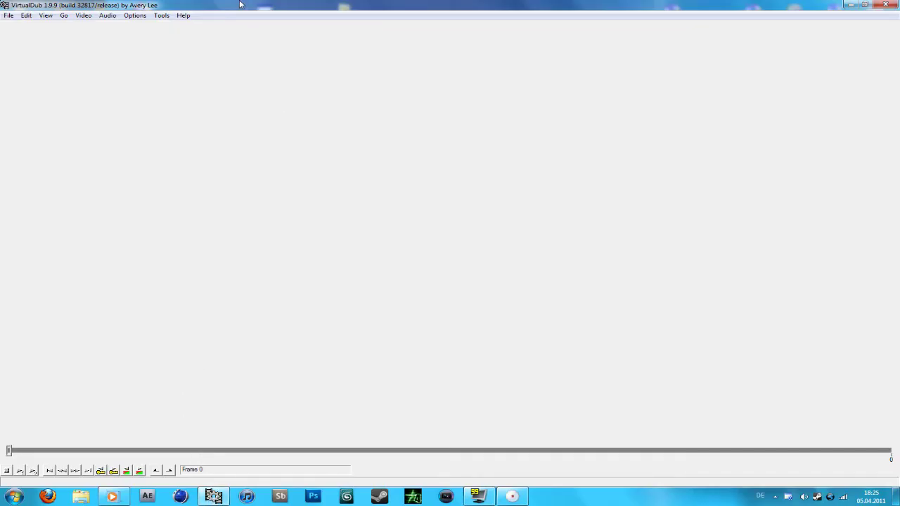
left_click_drag(240, 5, 421, 34)
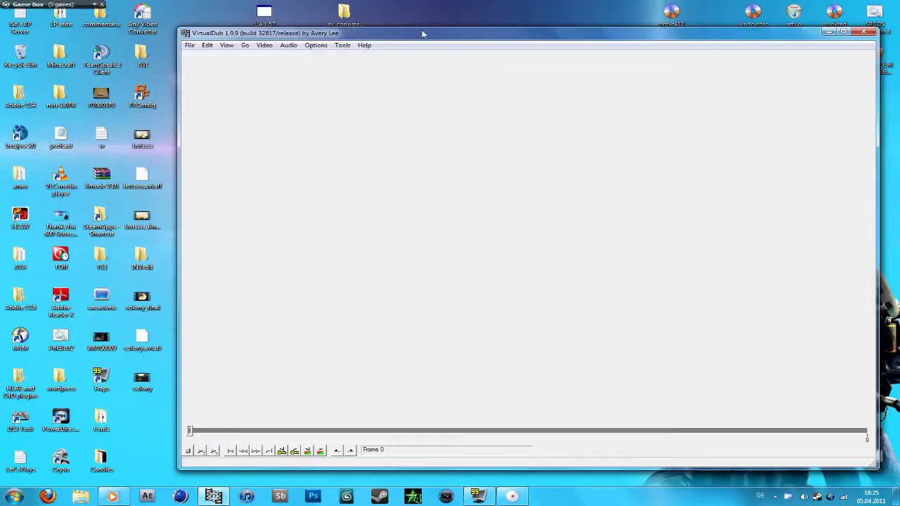
key("super")
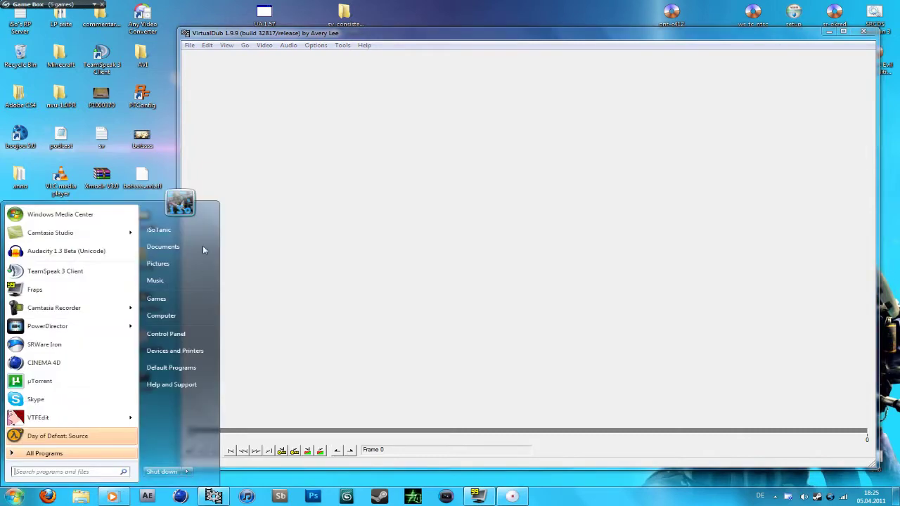
left_click(161, 315)
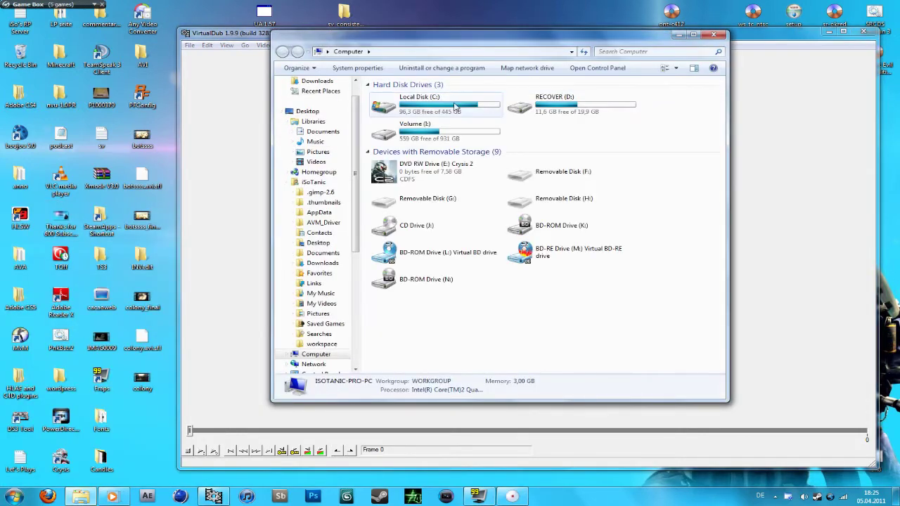
double_click(399, 133)
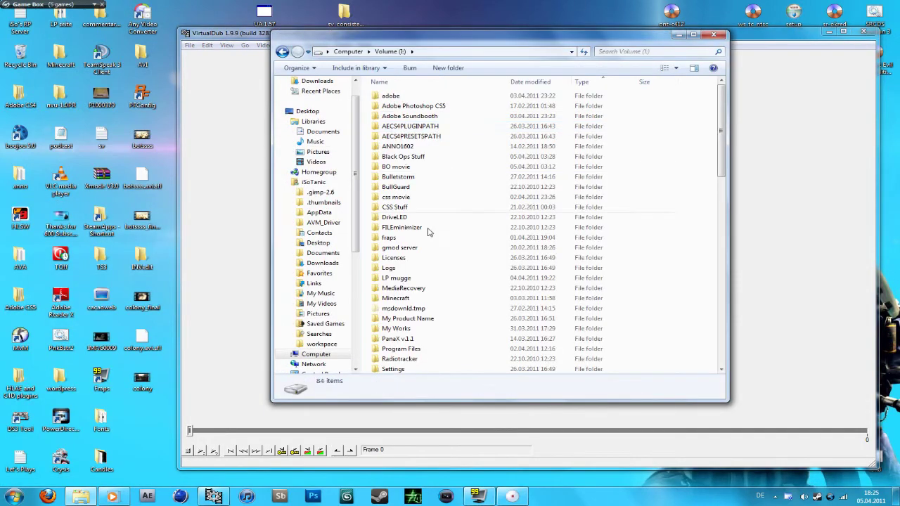
double_click(413, 239)
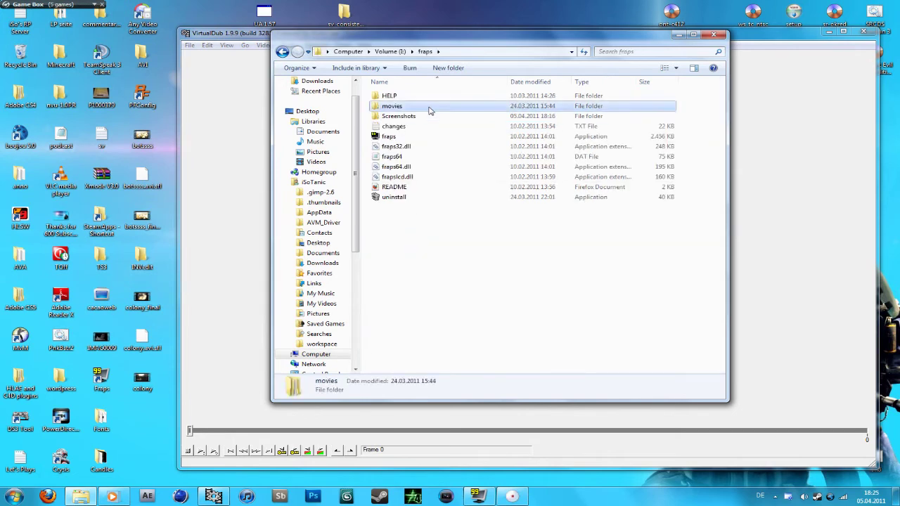
double_click(422, 106)
double_click(409, 96)
key("BackSpace")
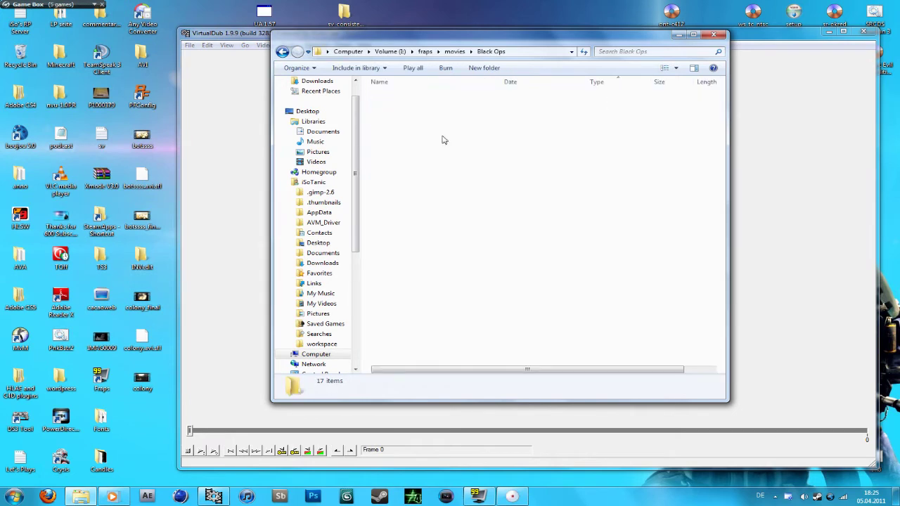
left_click(426, 107)
double_click(425, 107)
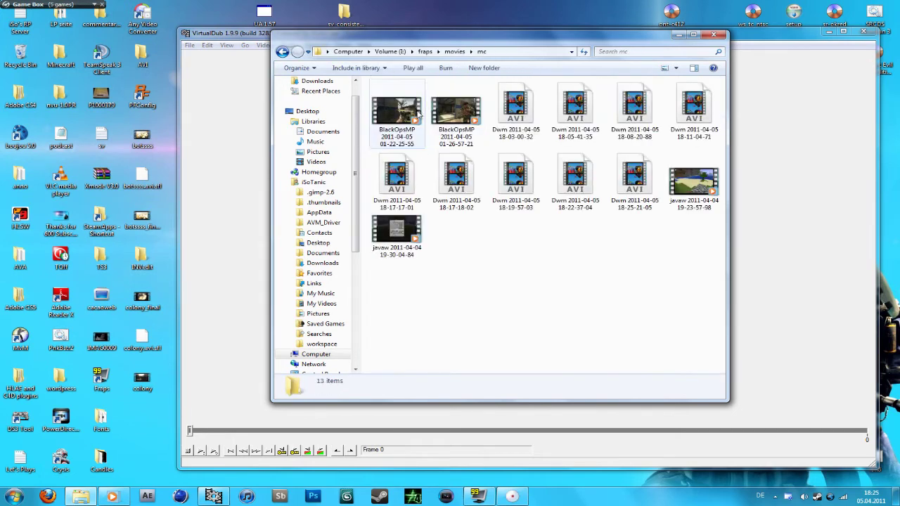
left_click(454, 116)
left_click_drag(417, 139, 227, 146)
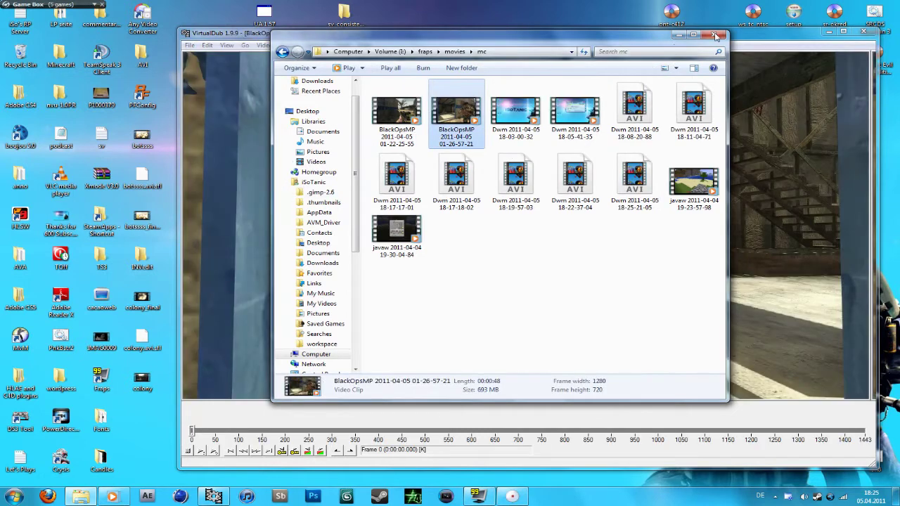
Step: Close Explorer and shrink VirtualDub's input preview pane to its smallest size
left_click(714, 34)
right_click(615, 211)
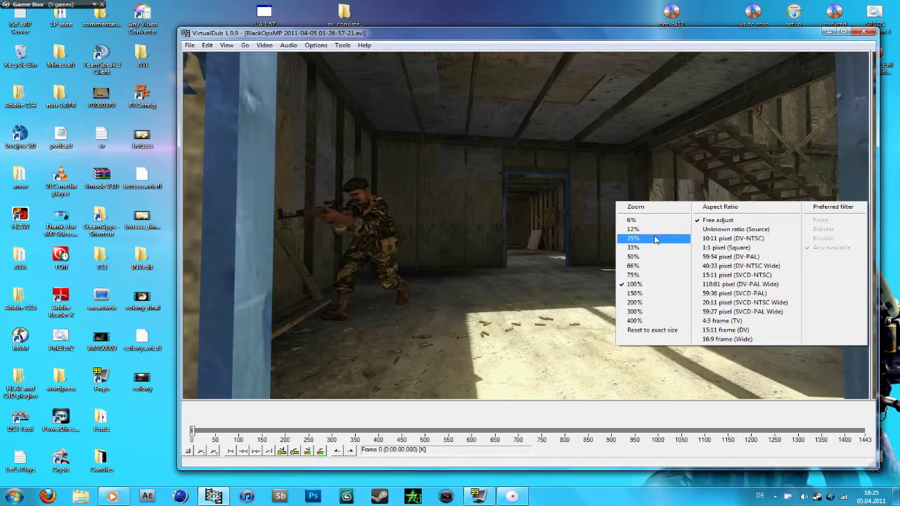
left_click(636, 252)
right_click(589, 215)
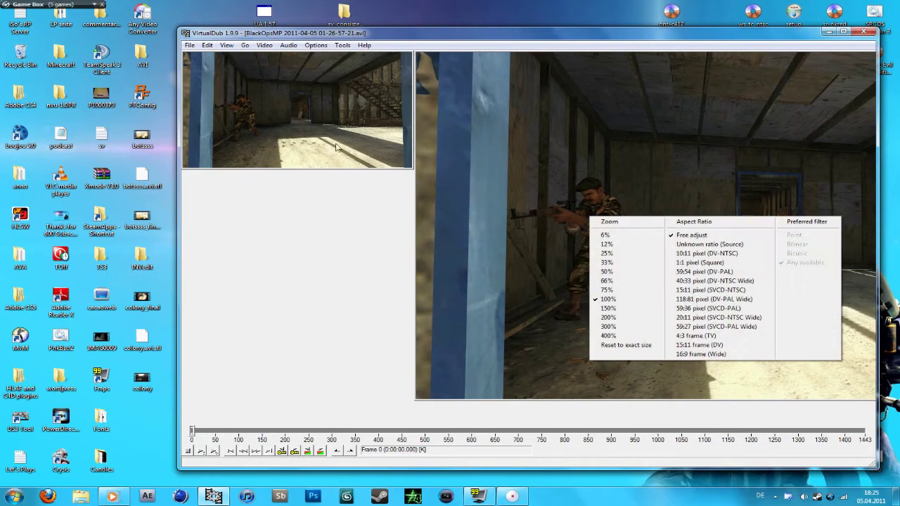
right_click(332, 138)
left_click(347, 157)
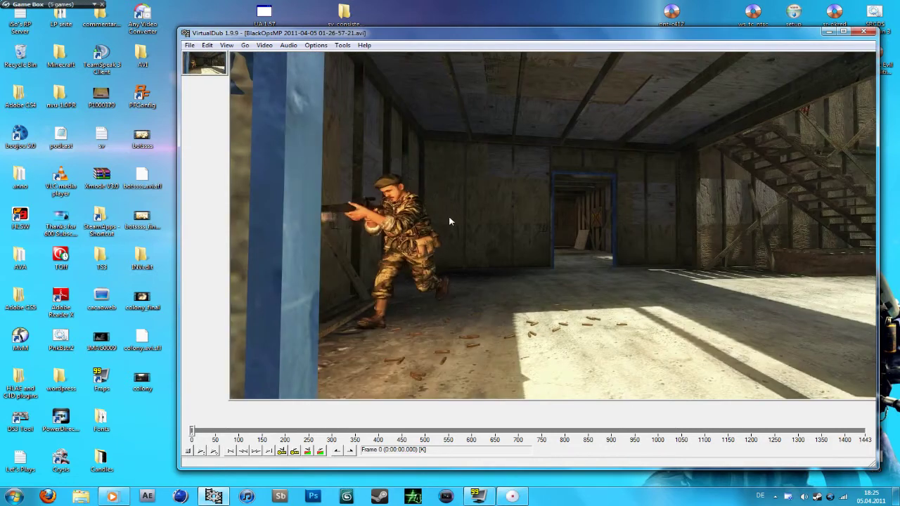
Step: Step through the clip to frame 78 and mark it as the selection end
key("Right")
key("space")
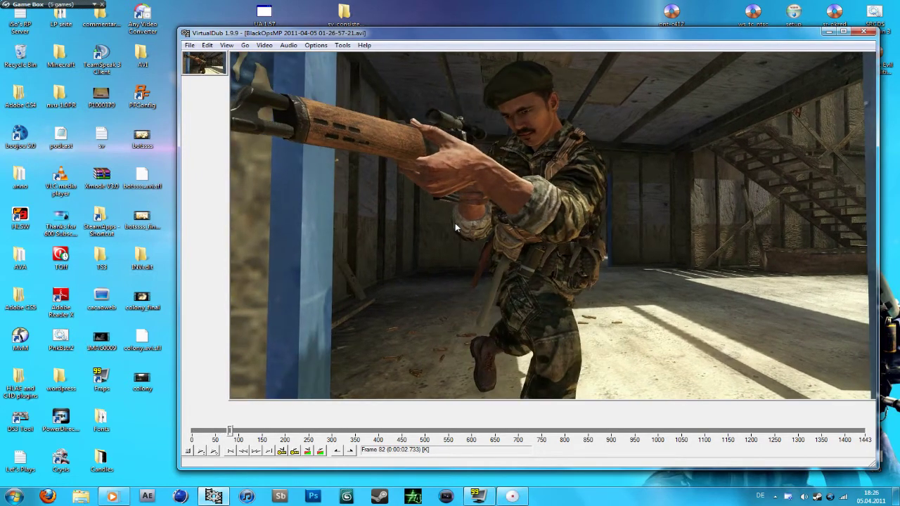
key("Left")
key("Left")
key("Left")
key("Left")
key("Left")
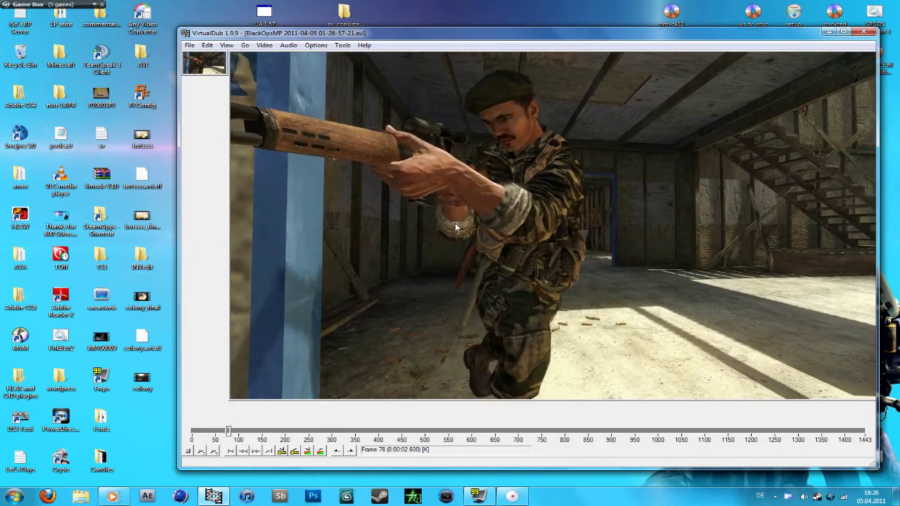
key("Right")
key("Right")
key("Right")
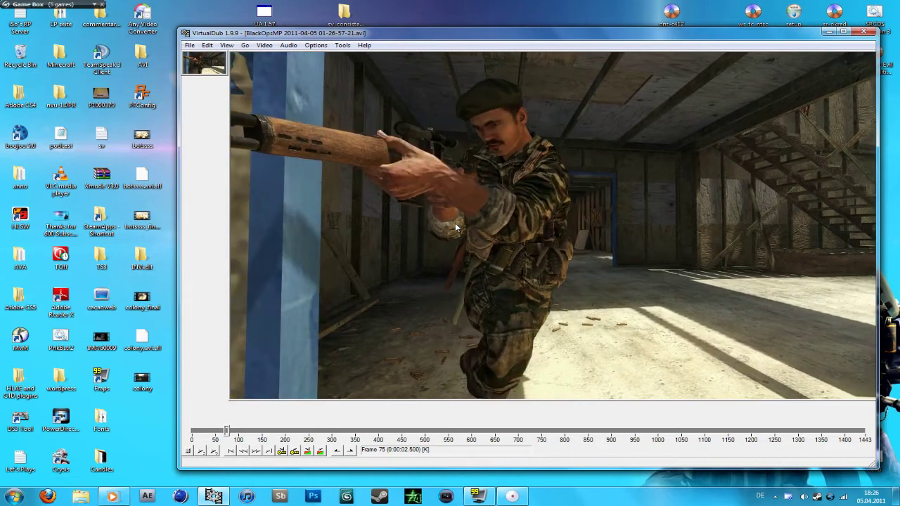
key("Left")
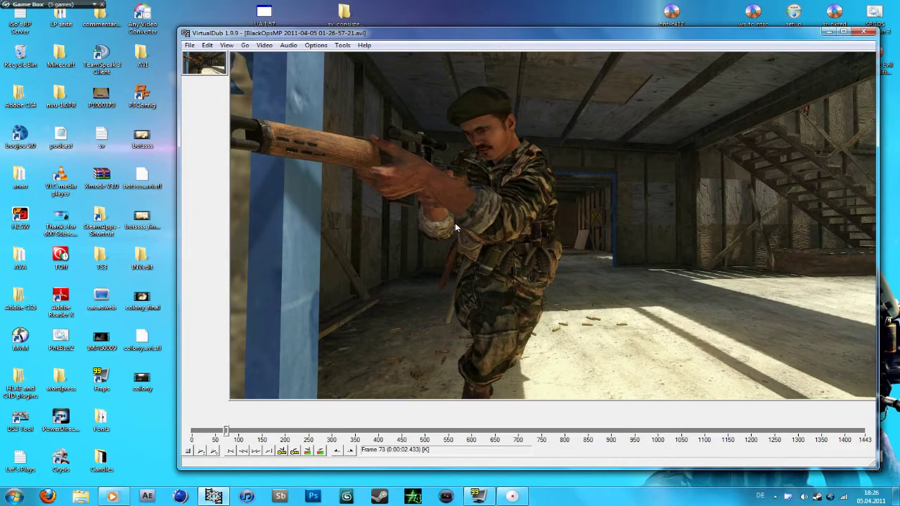
key("Right")
key("Right")
key("Right")
key("Right")
key("Right")
key("Right")
key("Right")
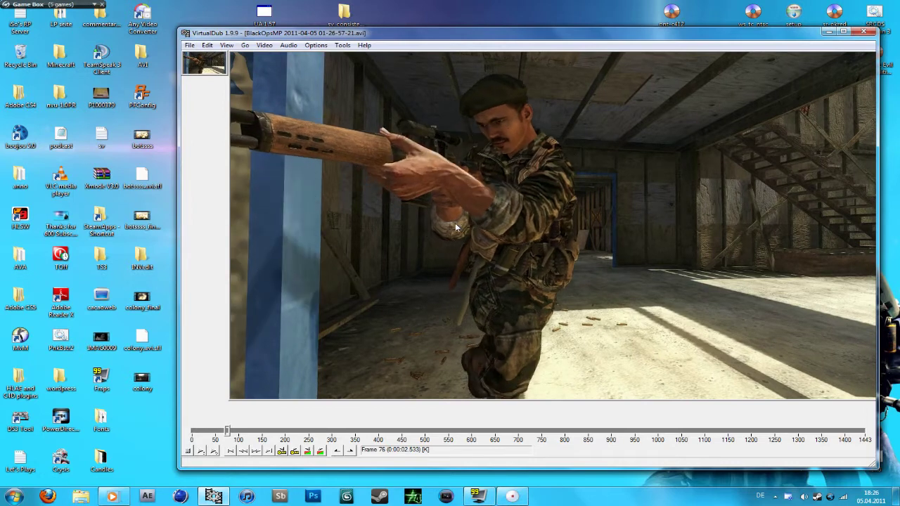
key("Left")
key("Left")
key("Left")
mouse_move(227, 430)
left_mouse_down()
mouse_move(191, 430)
mouse_move(228, 430)
left_mouse_up()
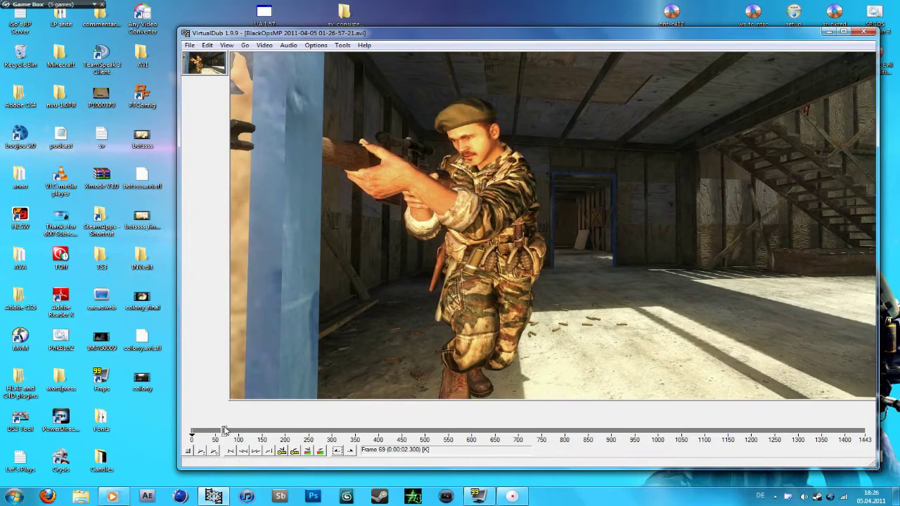
key("Right")
key("Right")
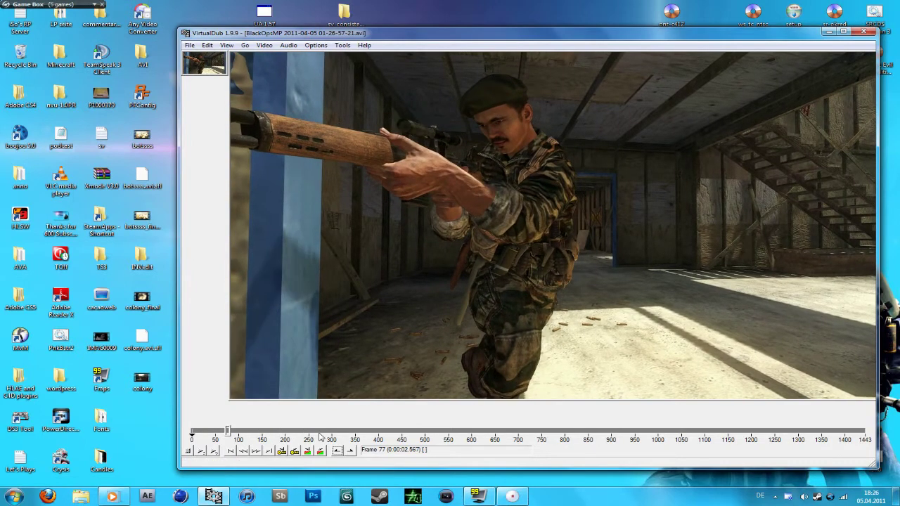
key("Left")
key("Right")
key("Right")
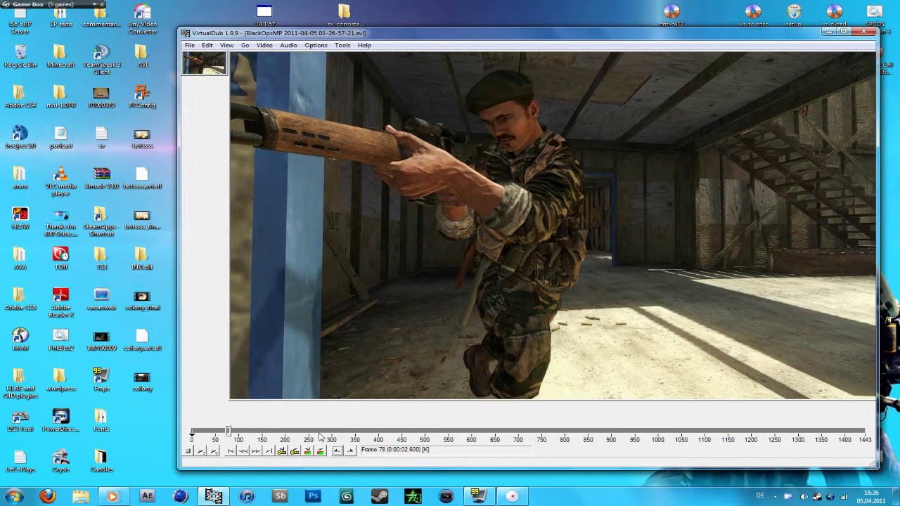
left_click(350, 450)
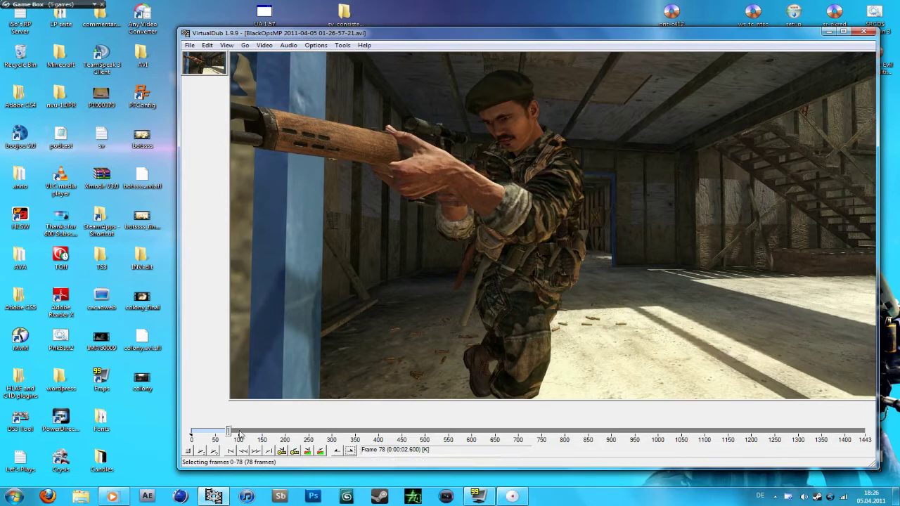
Step: Delete the marked frames 0–78, so the clip now ends at frame 1365
mouse_move(229, 432)
left_mouse_down()
mouse_move(194, 432)
mouse_move(230, 433)
left_mouse_up()
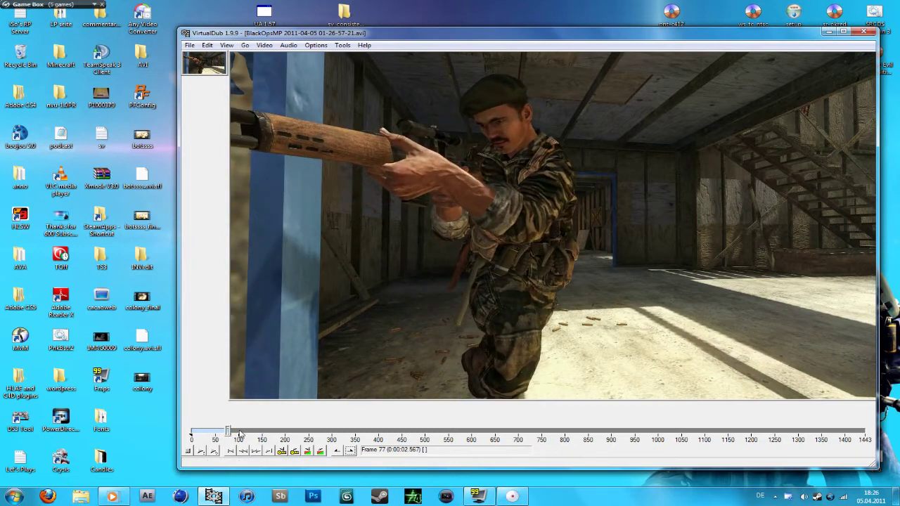
key("Delete")
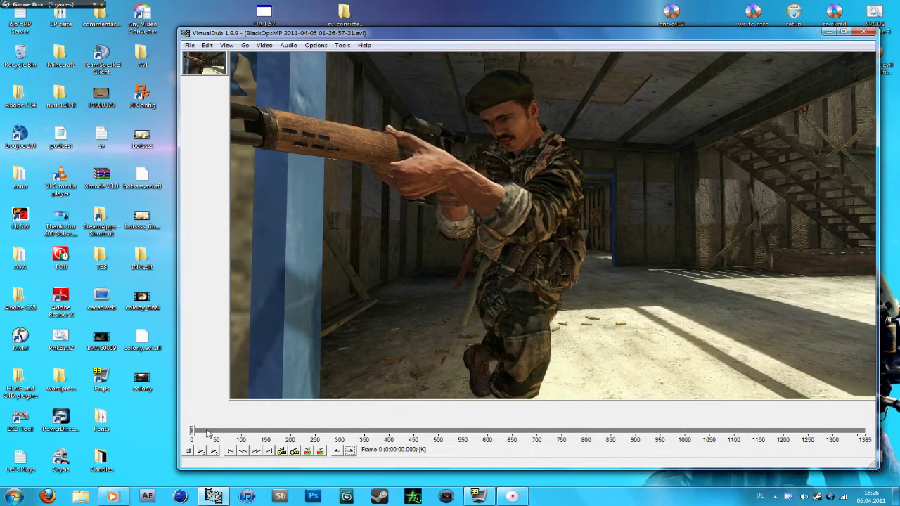
left_click_drag(192, 432, 307, 440)
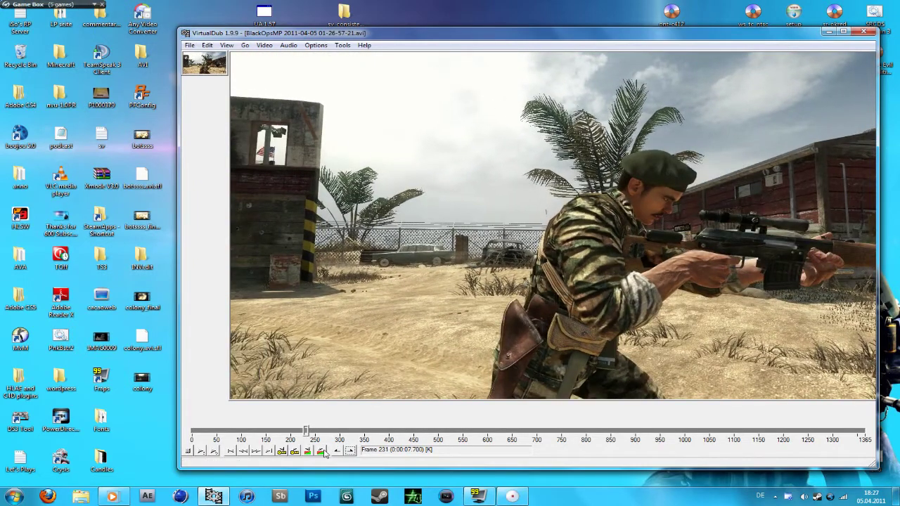
Step: Scrub to the section to keep and mark frame 521 as the selection end
left_click_drag(307, 432, 448, 430)
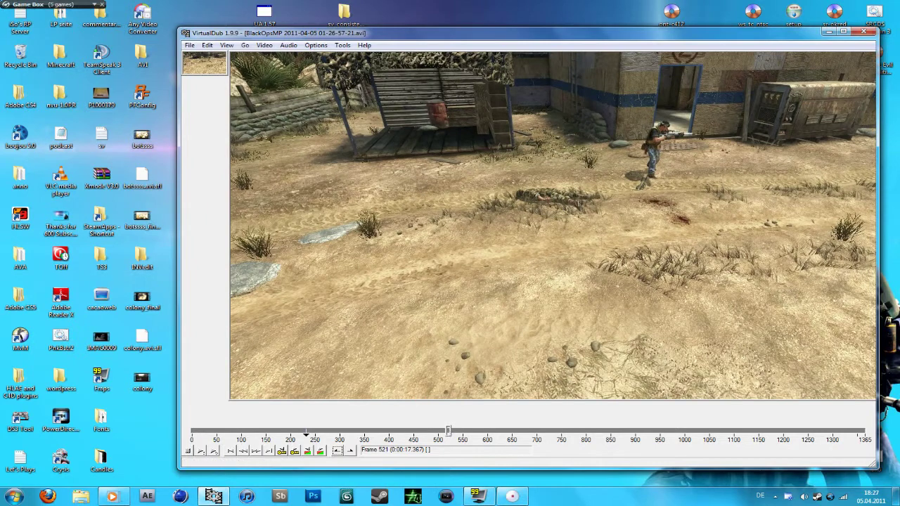
left_click(351, 452)
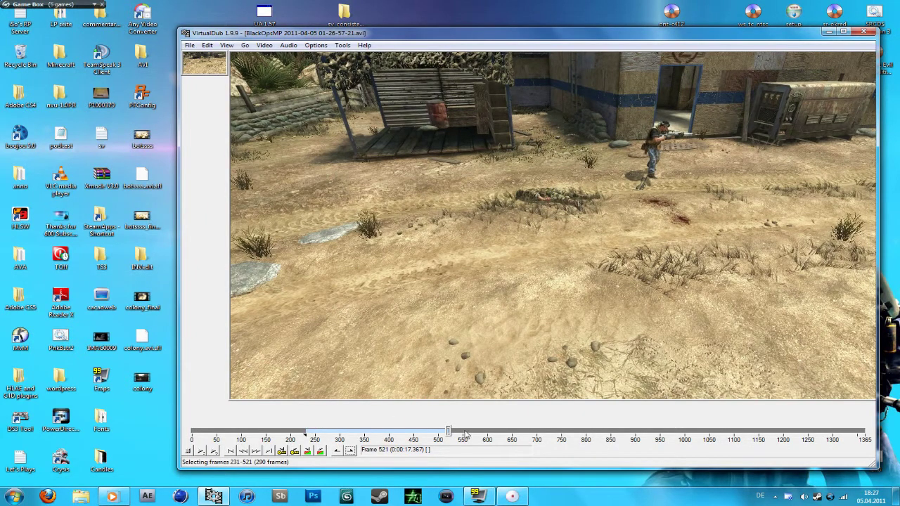
mouse_move(449, 431)
left_mouse_down()
mouse_move(435, 432)
mouse_move(450, 431)
left_mouse_up()
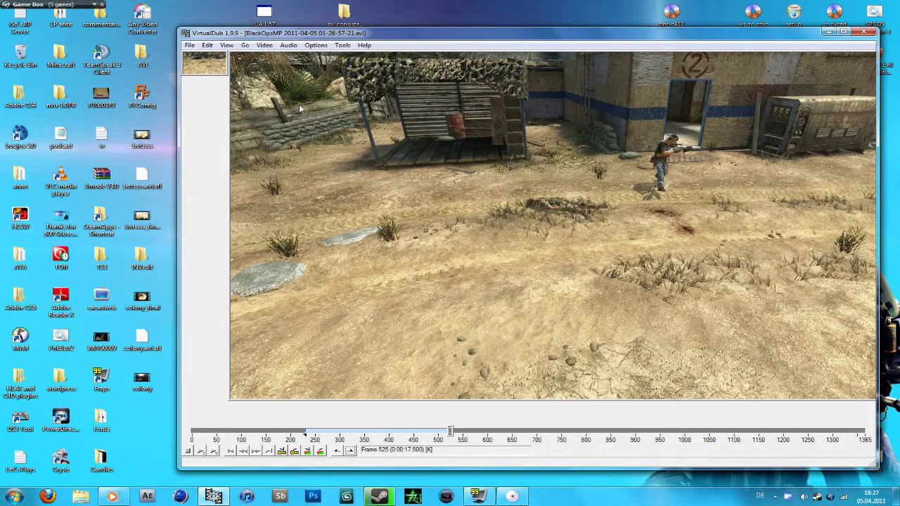
Step: Change the video frame rate to 150 fps in Video > Frame Rate
left_click(265, 45)
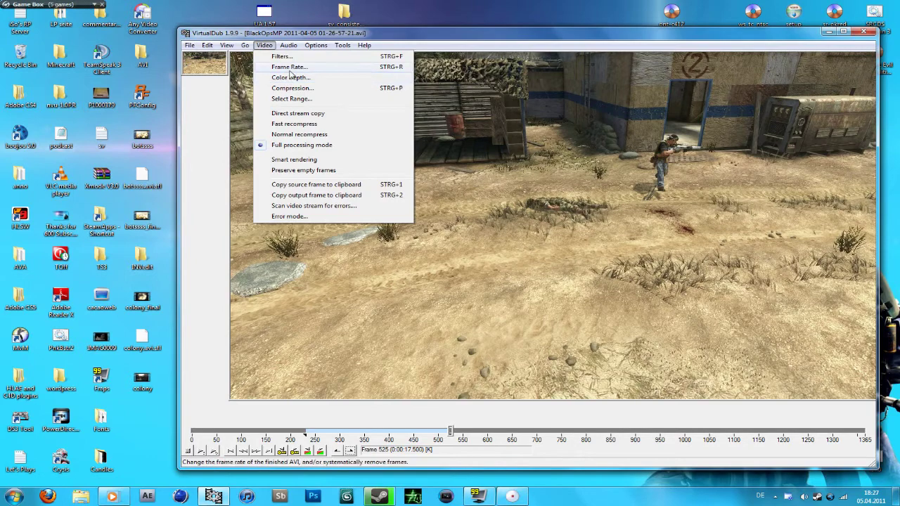
left_click(289, 68)
left_click(244, 89)
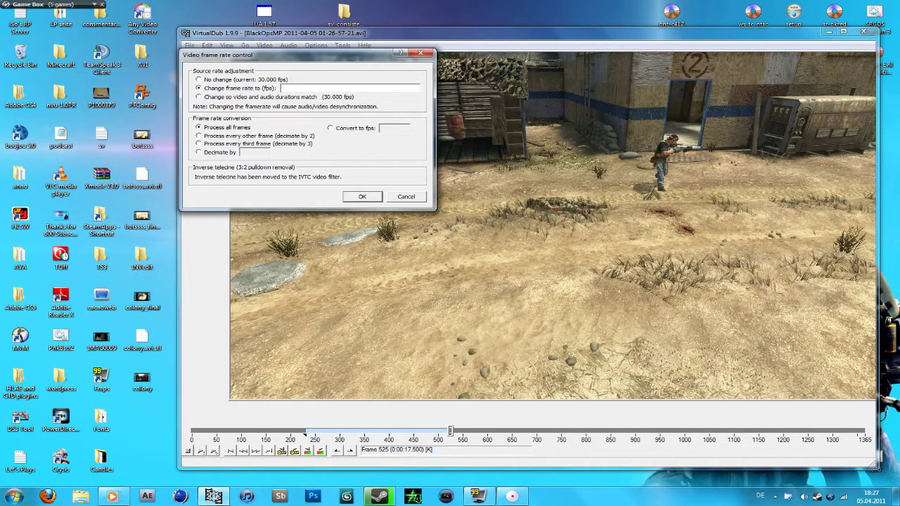
type("150")
left_click(357, 196)
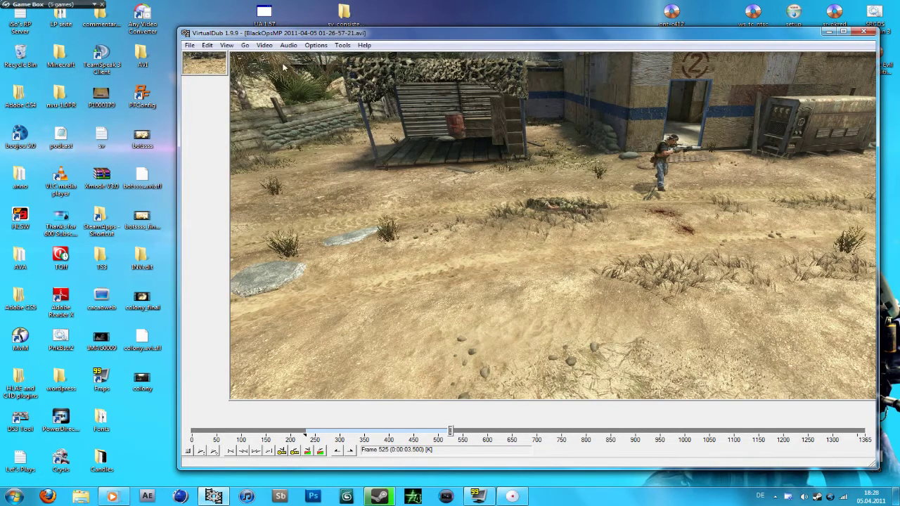
Step: Select the lossless Huffyuv v2.1.1 (hfyu) codec in Video > Compression
left_click(265, 45)
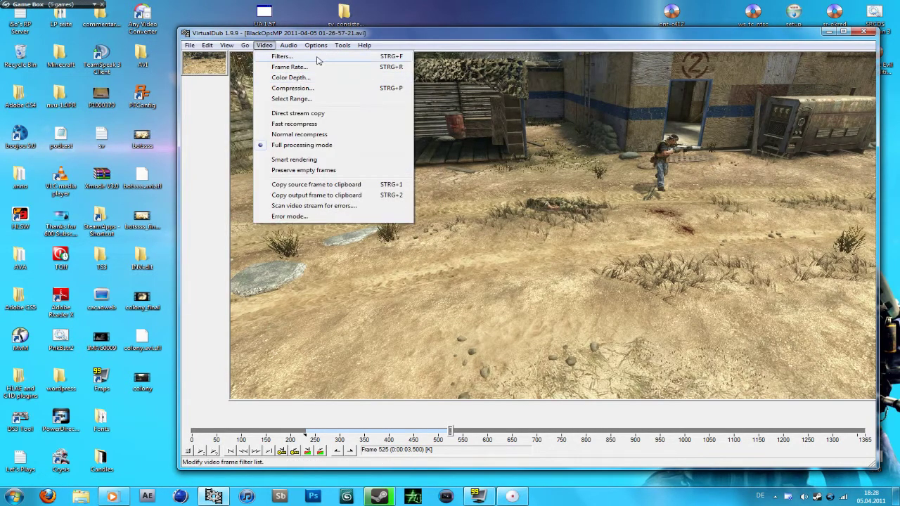
left_click(293, 88)
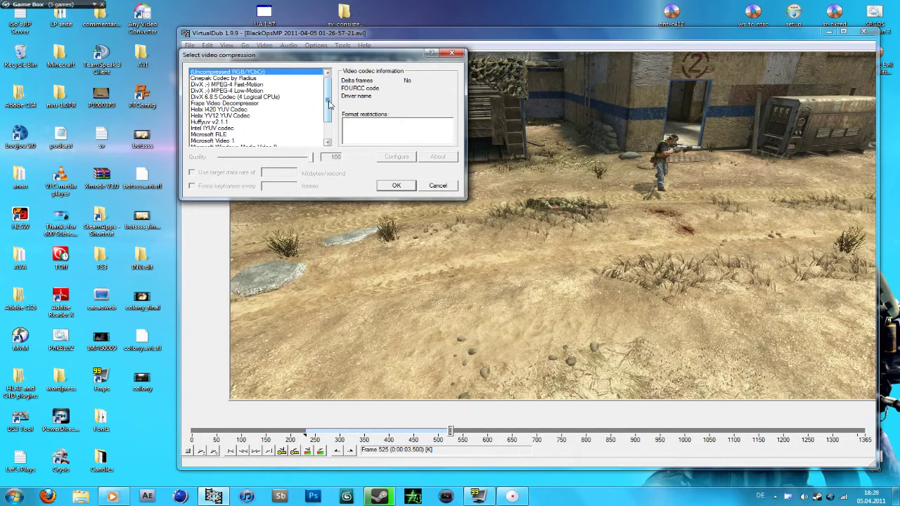
scroll(330, 104, "down", 2)
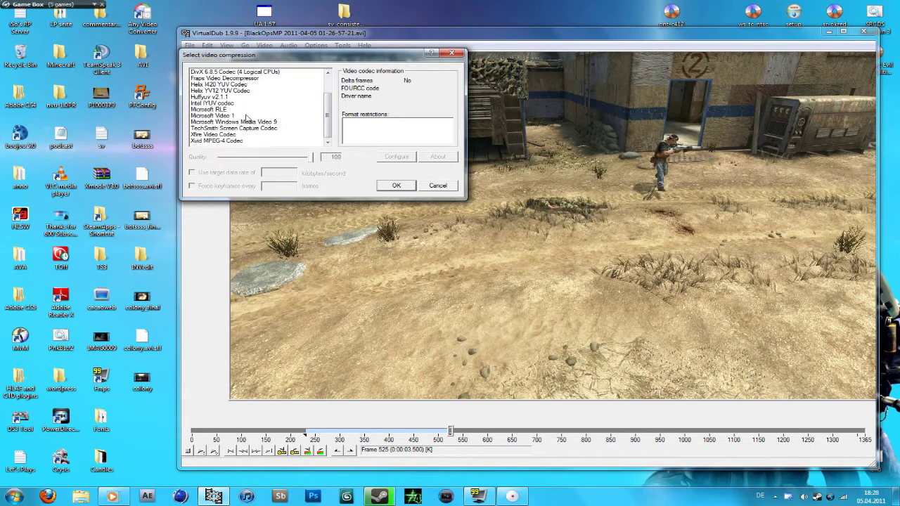
left_click(208, 97)
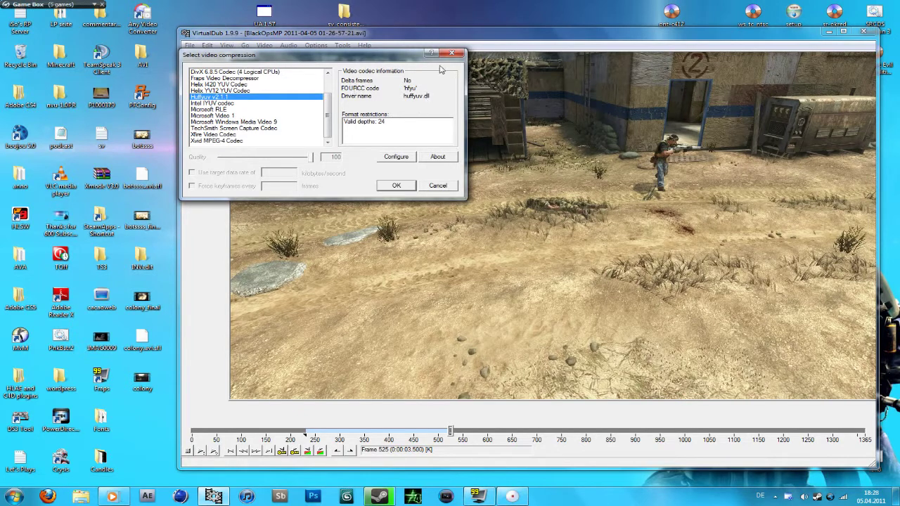
left_click(450, 53)
Step: Set the Audio menu to No audio
left_click(295, 45)
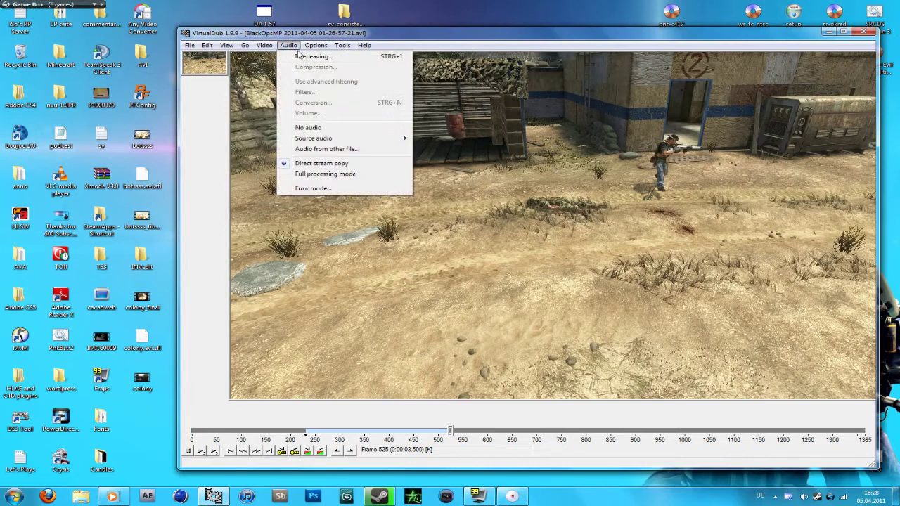
left_click(330, 125)
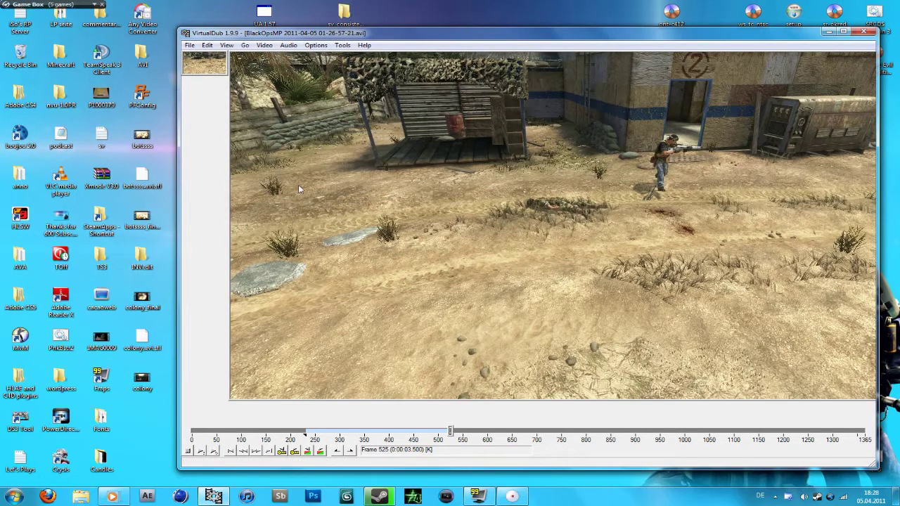